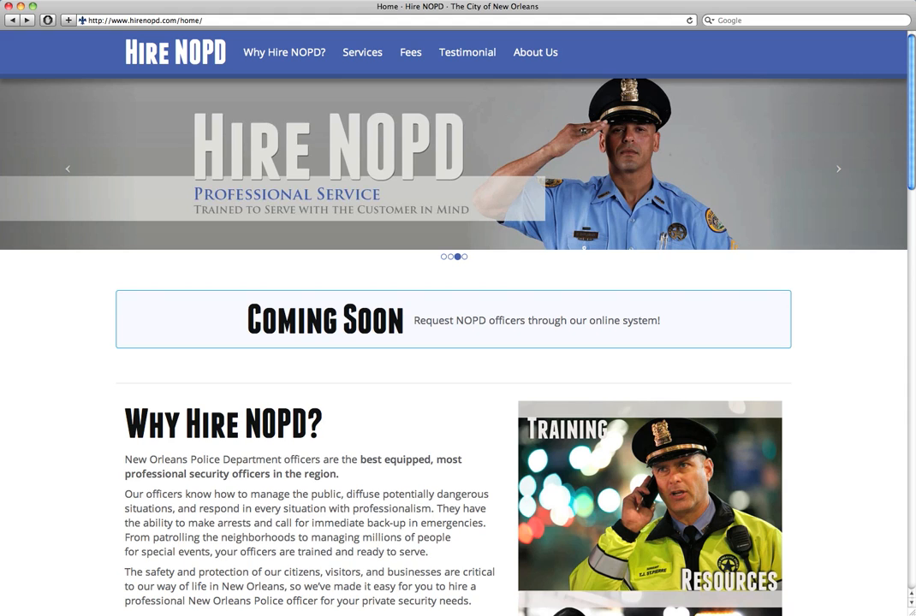
Go to the OPSE registration site by accepting the autocompleted 'opseregistration/' address
{"action": "left_click", "coordinate": [267, 22]}
{"action": "type", "text": "opseregistration/"}
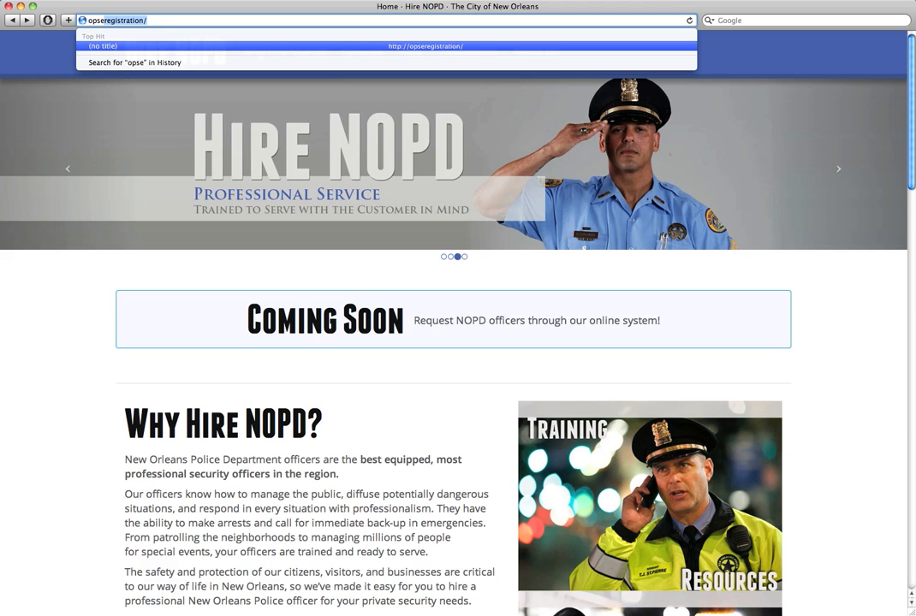
{"action": "key", "text": "Right"}
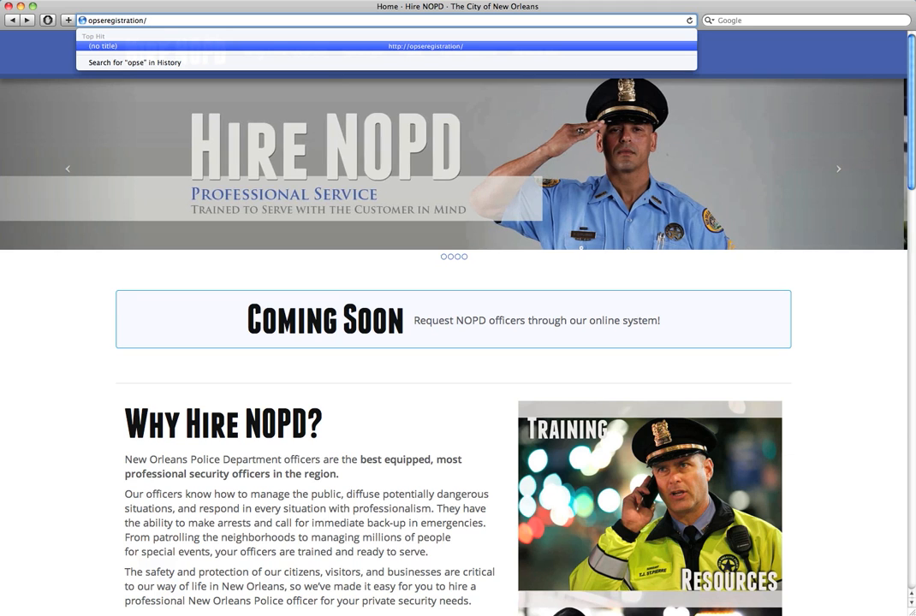
{"action": "key", "text": "Return"}
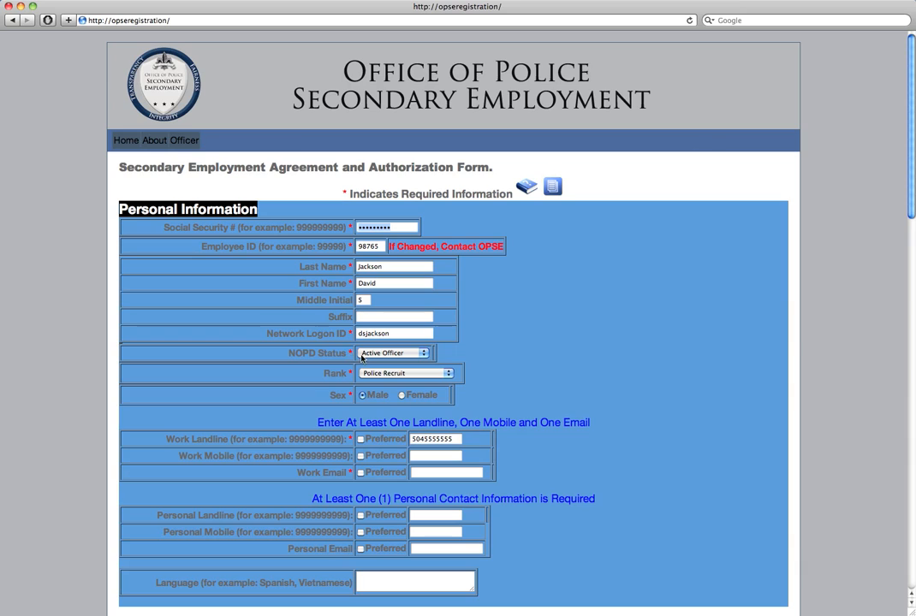
Keep the NOPD status as Active Officer and set the rank to Police Officer 4
{"action": "left_click", "coordinate": [392, 353]}
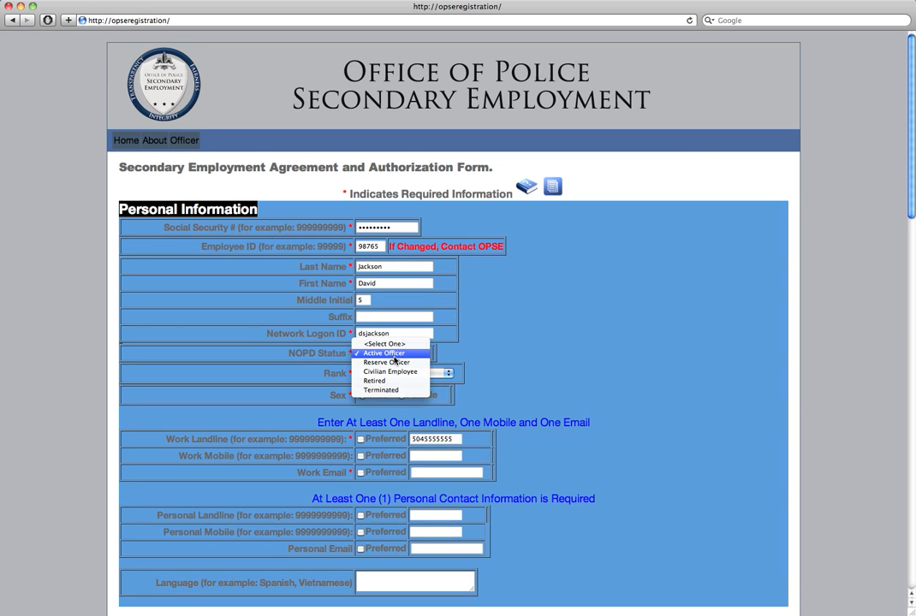
{"action": "left_click", "coordinate": [383, 354]}
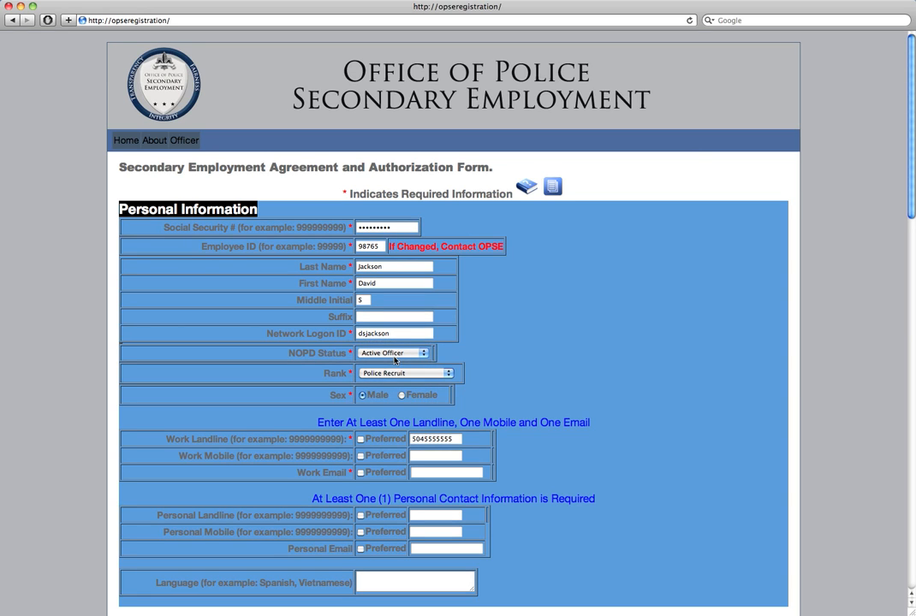
{"action": "left_click", "coordinate": [391, 374]}
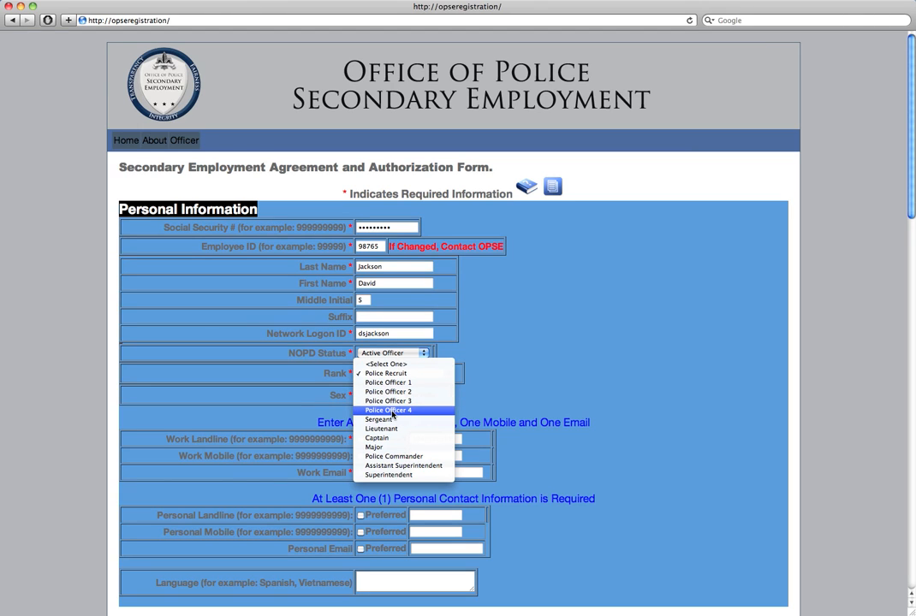
{"action": "left_click", "coordinate": [392, 412]}
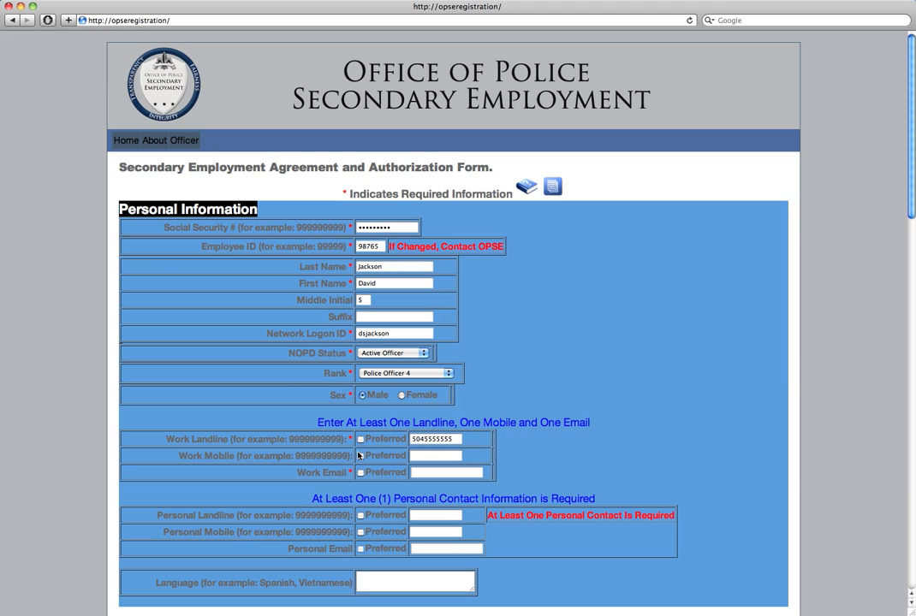
Enter the work mobile number, mark it preferred, and enter and confirm the work email
{"action": "left_click", "coordinate": [419, 458]}
{"action": "double_click", "coordinate": [419, 457]}
{"action": "type", "text": "5045555556"}
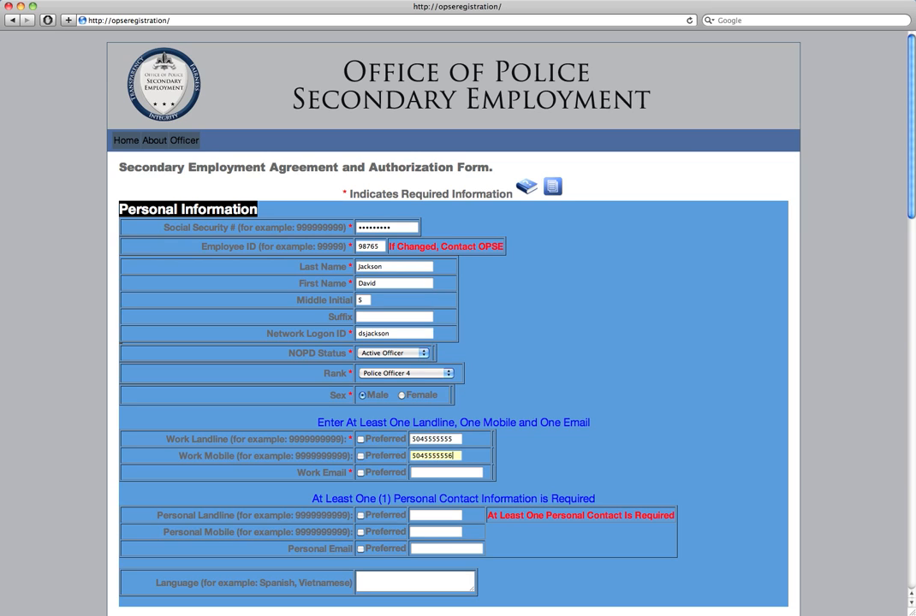
{"action": "left_click", "coordinate": [360, 455]}
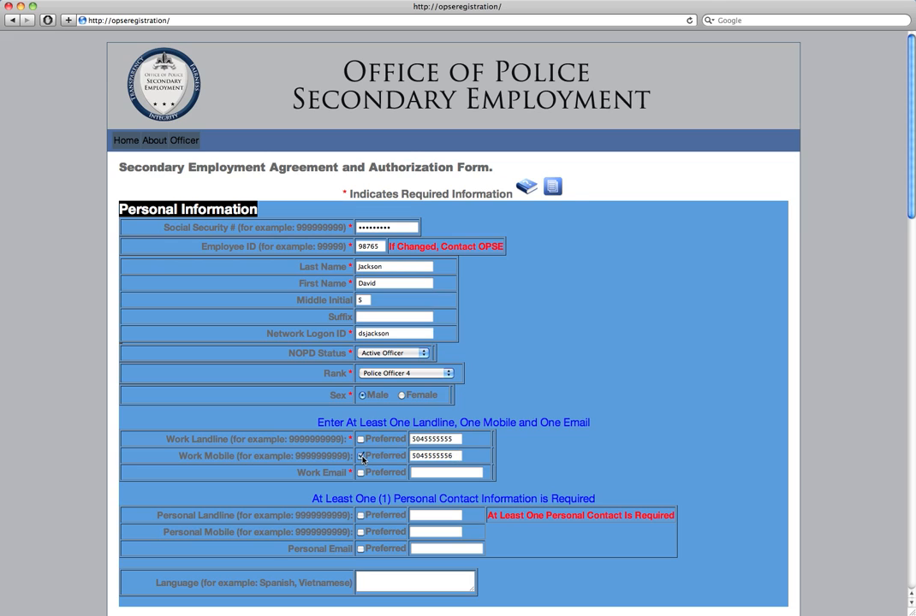
{"action": "left_click", "coordinate": [433, 473]}
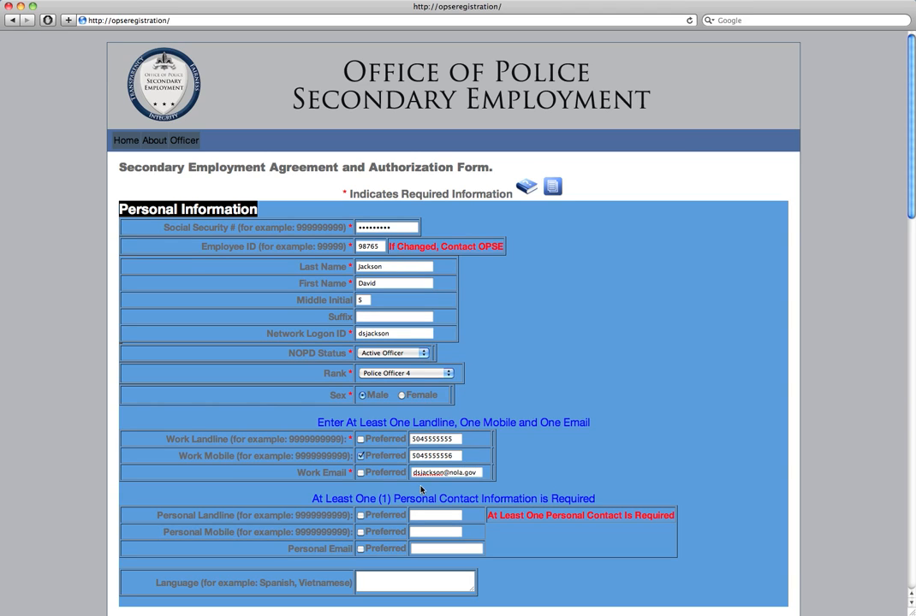
{"action": "left_click", "coordinate": [447, 515]}
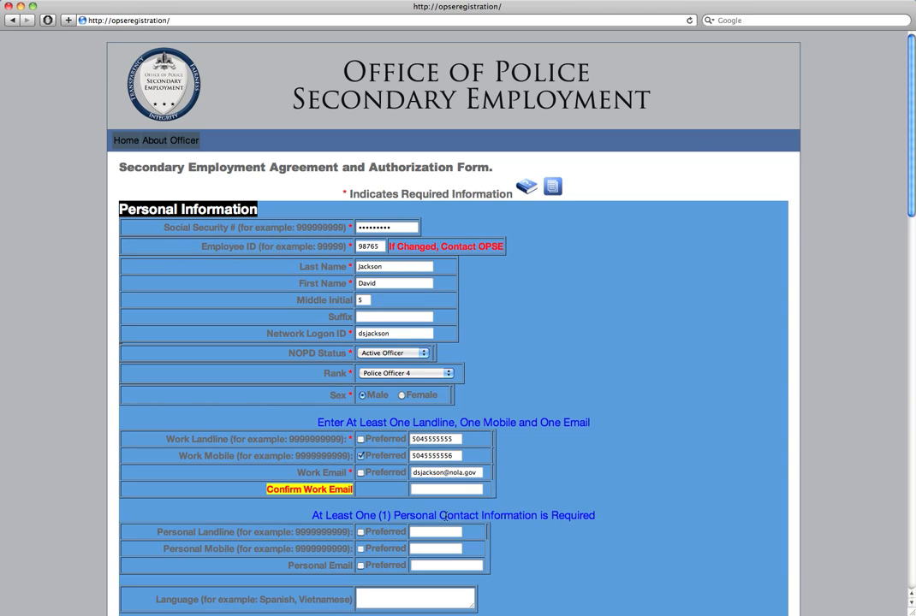
{"action": "left_click", "coordinate": [431, 492]}
{"action": "left_click", "coordinate": [424, 548]}
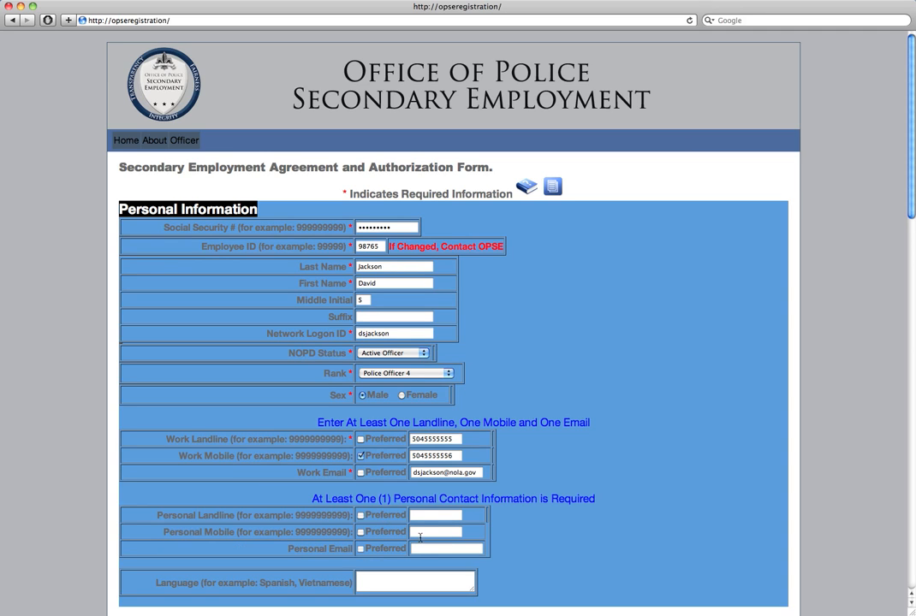
Enter the personal mobile number as the preferred contact and set Language to French
{"action": "left_click", "coordinate": [420, 533]}
{"action": "type", "text": "5045555557"}
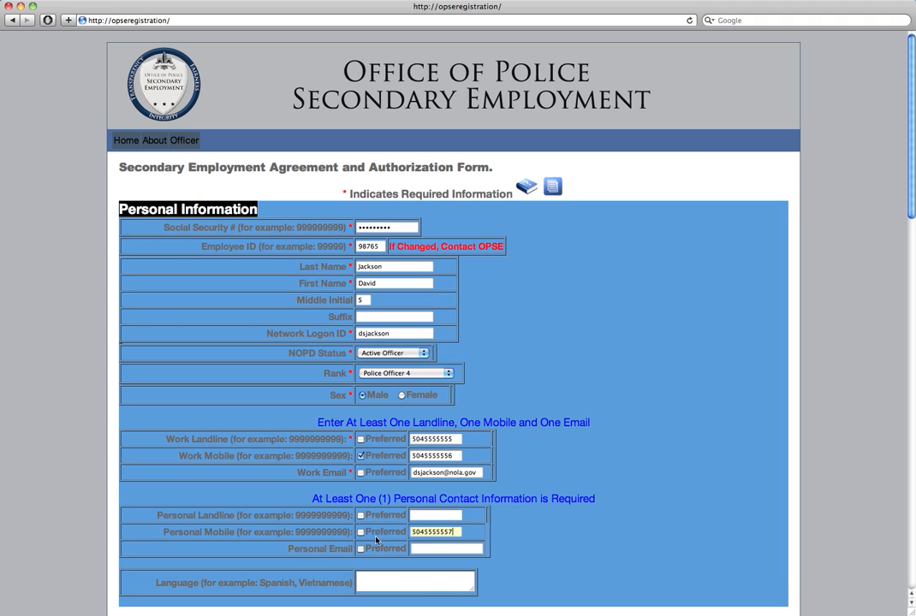
{"action": "left_click", "coordinate": [362, 534]}
{"action": "left_click", "coordinate": [384, 584]}
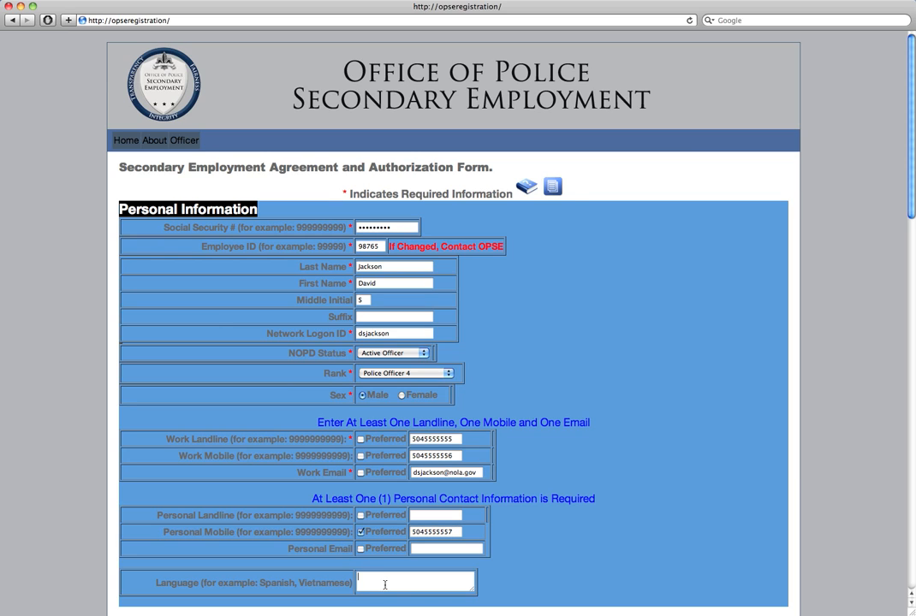
{"action": "type", "text": "French"}
{"action": "left_click_drag", "start_coordinate": [912, 201], "coordinate": [913, 276]}
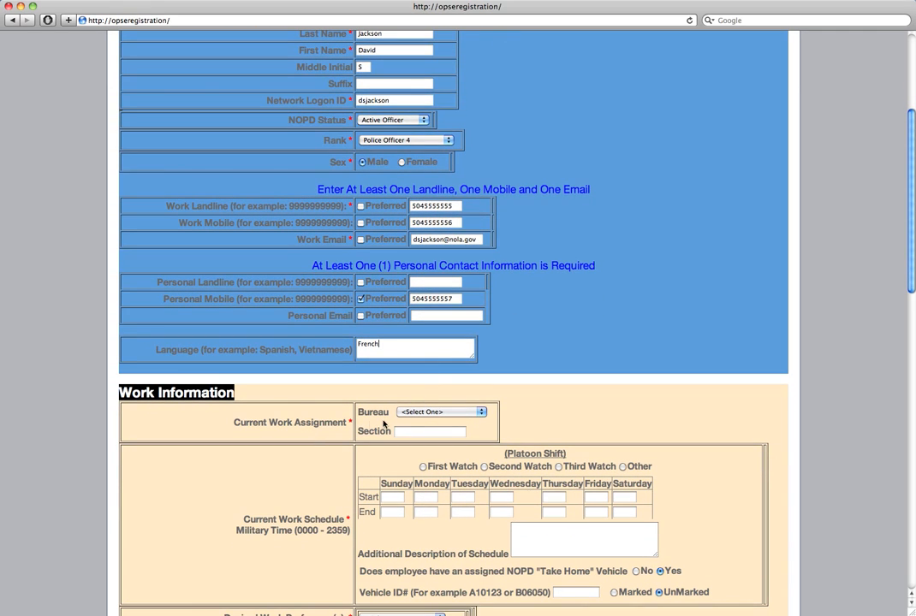
Set the Bureau to Field Operations and the Division to 4th District
{"action": "left_click", "coordinate": [415, 416]}
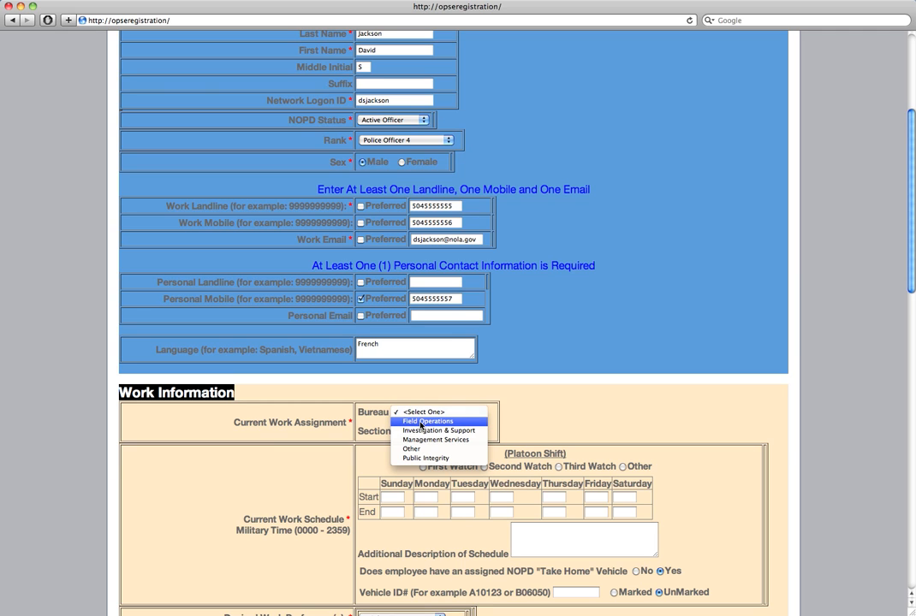
{"action": "left_click", "coordinate": [421, 424]}
{"action": "left_click", "coordinate": [421, 412]}
{"action": "left_click", "coordinate": [420, 423]}
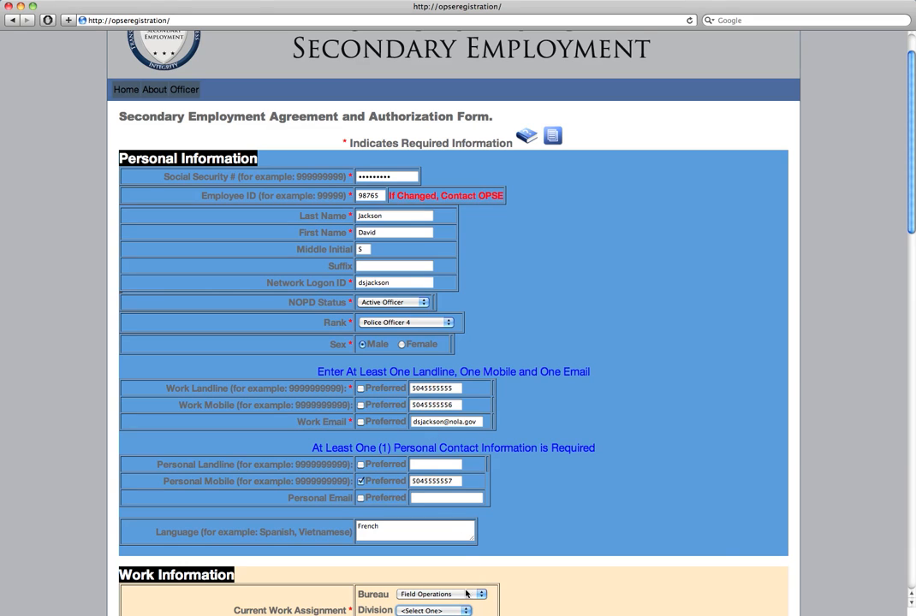
{"action": "scroll", "coordinate": [910, 260], "scroll_direction": "down", "scroll_amount": 5}
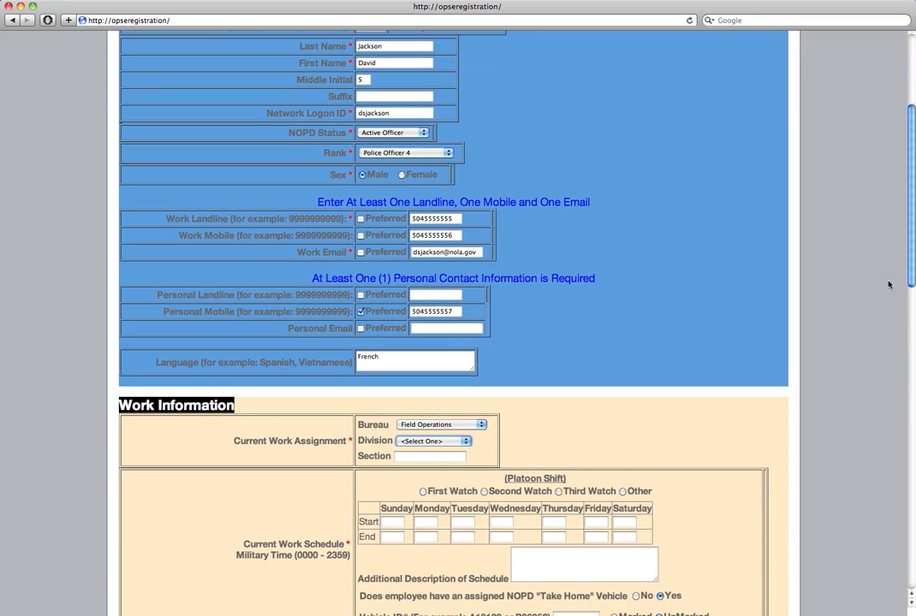
{"action": "left_click", "coordinate": [453, 442]}
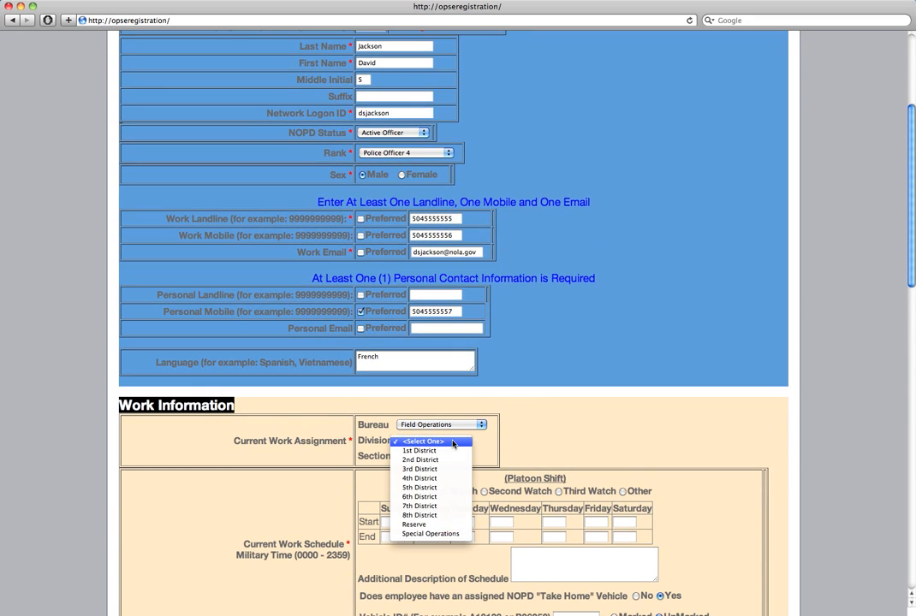
{"action": "left_click", "coordinate": [426, 482]}
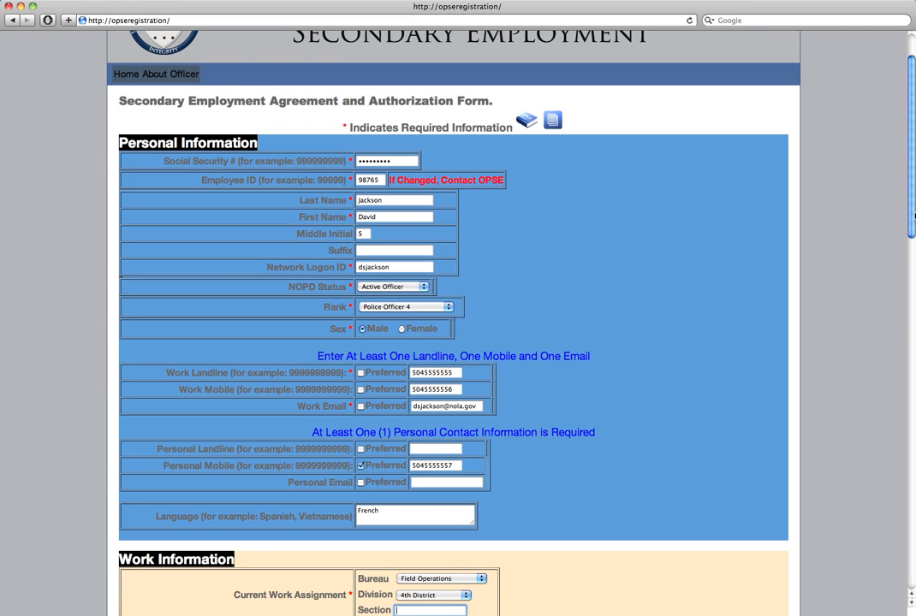
{"action": "left_click_drag", "start_coordinate": [914, 216], "coordinate": [914, 310]}
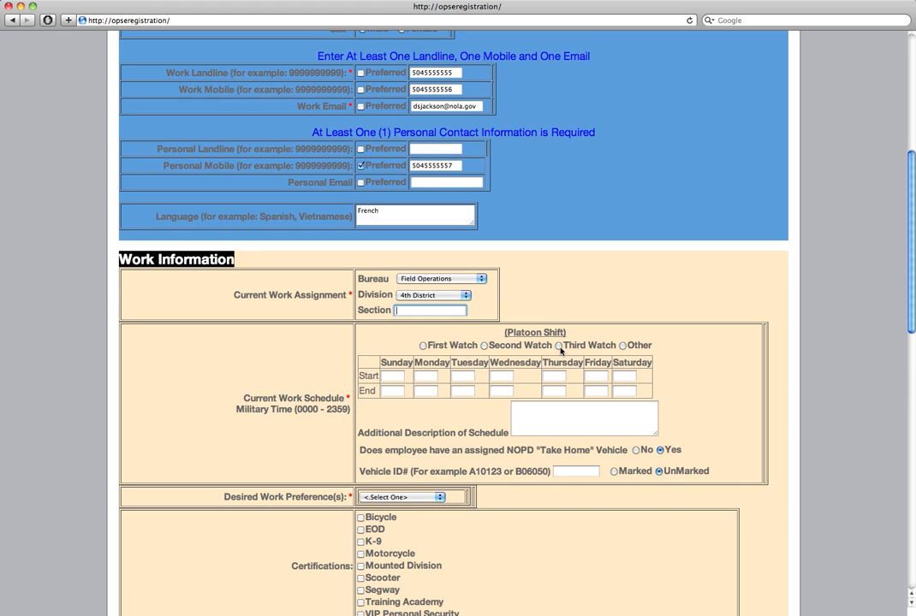
Select First Watch and enter 0630 to 1400 hours for Sunday and Monday
{"action": "left_click", "coordinate": [424, 347]}
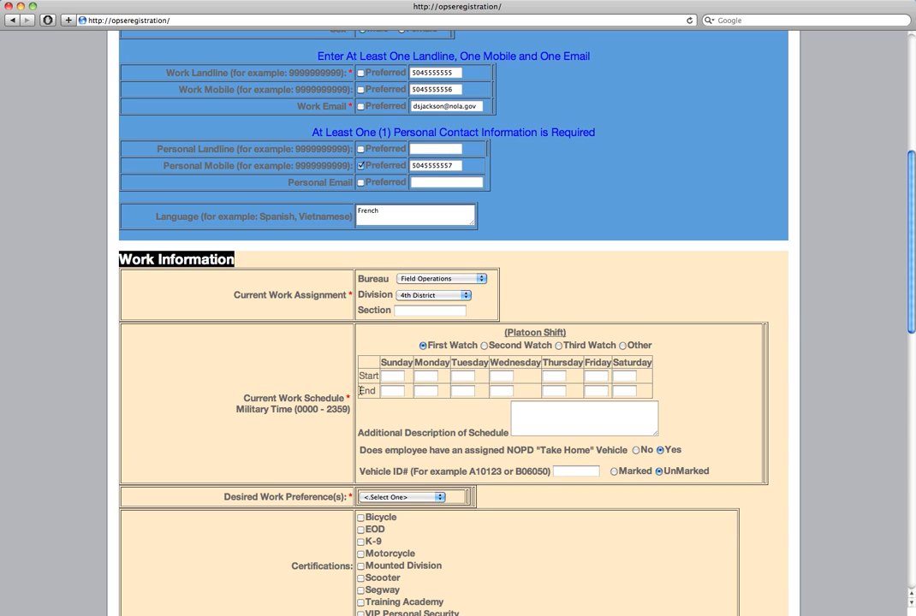
{"action": "left_click", "coordinate": [391, 377]}
{"action": "type", "text": "0630"}
{"action": "left_click", "coordinate": [390, 391]}
{"action": "type", "text": "1400"}
{"action": "left_click", "coordinate": [422, 375]}
{"action": "type", "text": "0630"}
{"action": "left_click", "coordinate": [427, 391]}
{"action": "left_click", "coordinate": [427, 391]}
{"action": "type", "text": "1400"}
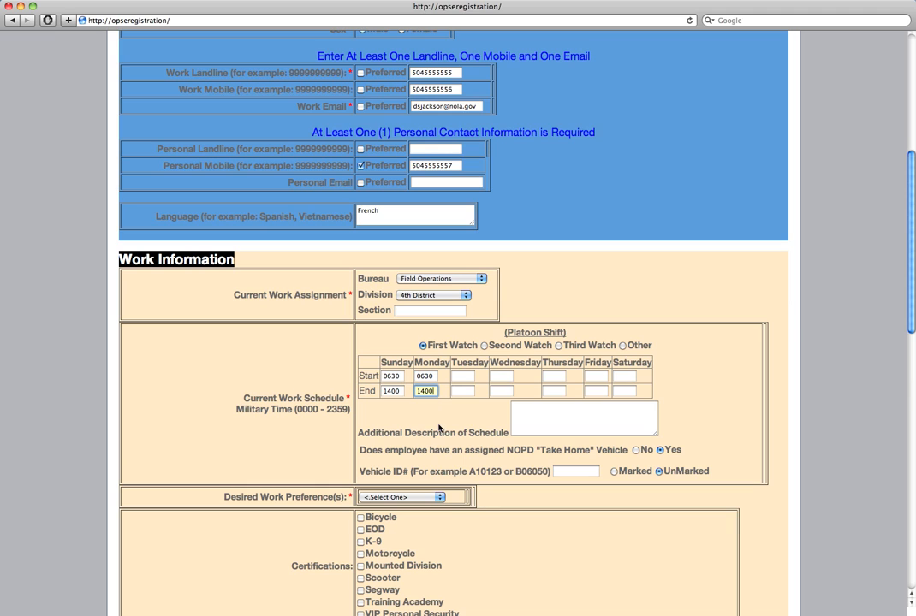
Add 'I volunteer on Saturdays at the 4th District' as the additional schedule description
{"action": "left_click", "coordinate": [535, 420]}
{"action": "left_click", "coordinate": [529, 422]}
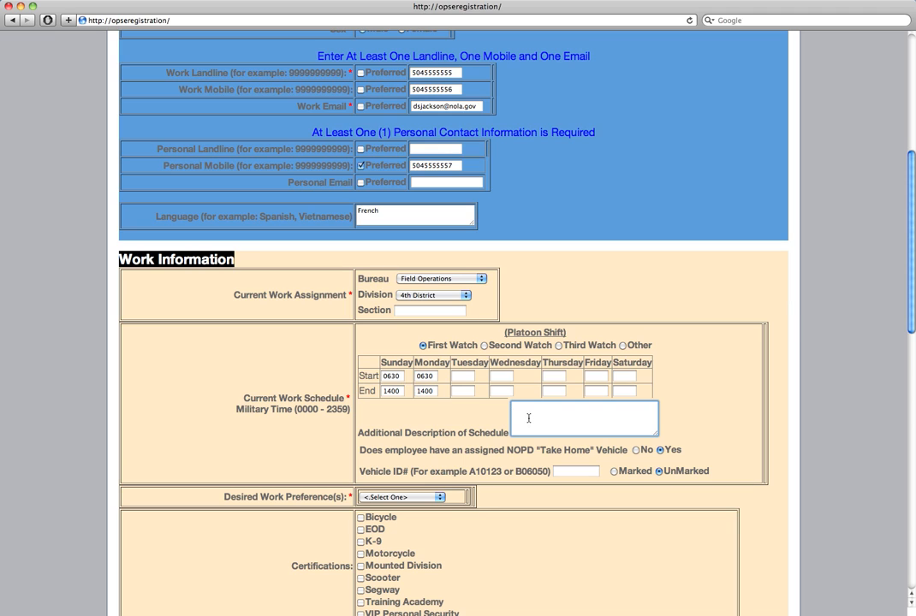
{"action": "type", "text": "I volunteer on Saturdays at the 4th District."}
Answer No to the take-home vehicle question
{"action": "left_click", "coordinate": [636, 454]}
{"action": "scroll", "coordinate": [634, 462], "scroll_direction": "up", "scroll_amount": 3}
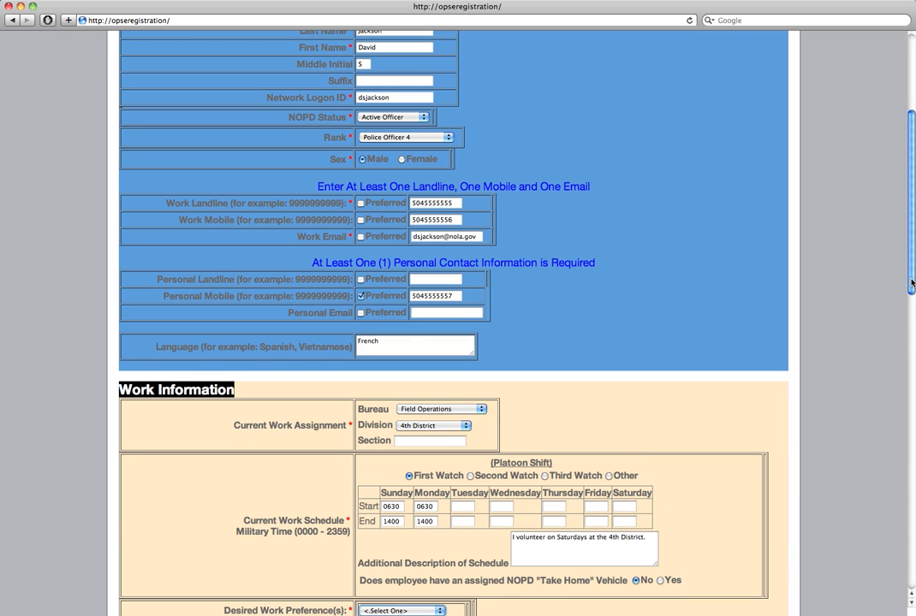
{"action": "left_click_drag", "start_coordinate": [911, 284], "coordinate": [914, 372]}
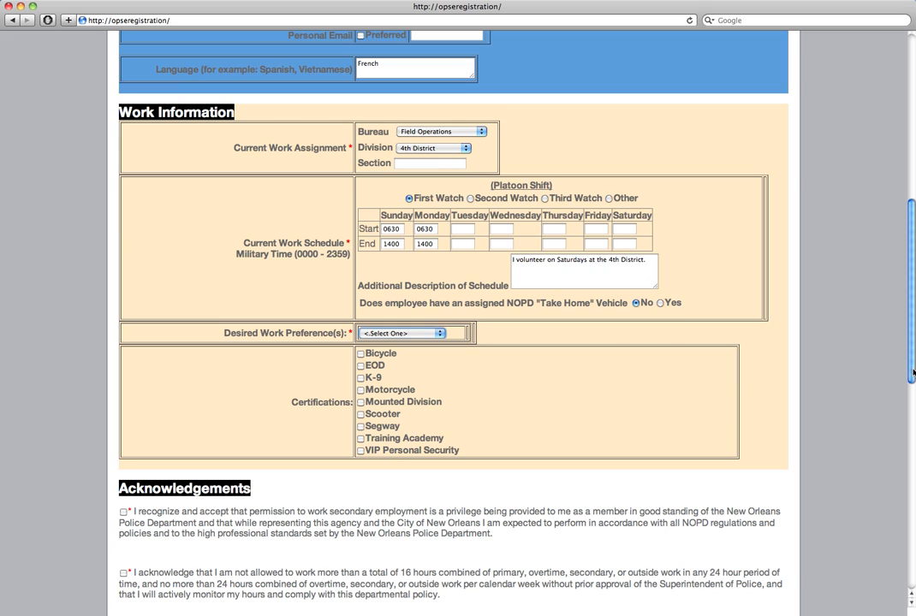
Add All Where Qualified to the Desired Work Preference list
{"action": "left_click", "coordinate": [432, 334]}
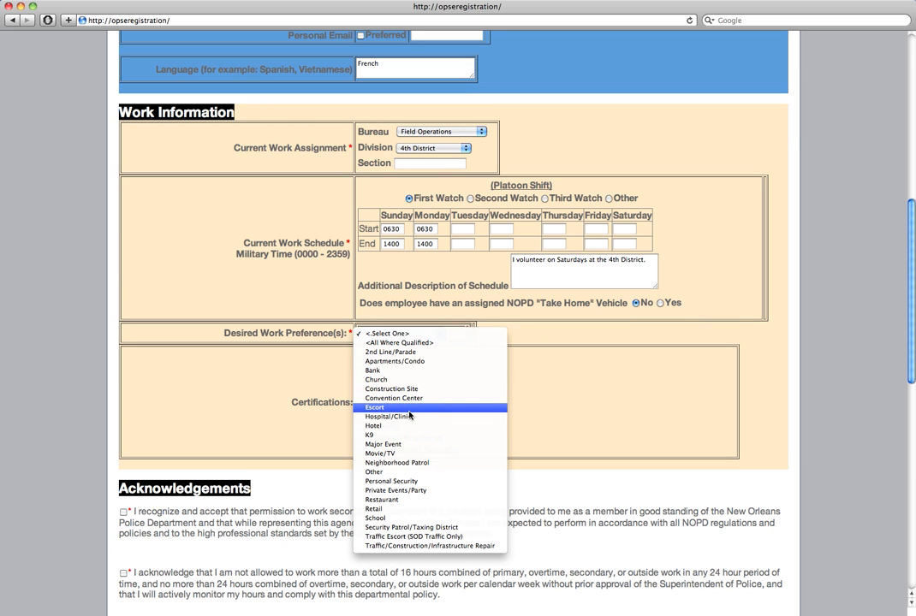
{"action": "left_click", "coordinate": [412, 344]}
{"action": "scroll", "coordinate": [411, 343], "scroll_direction": "up", "scroll_amount": 5}
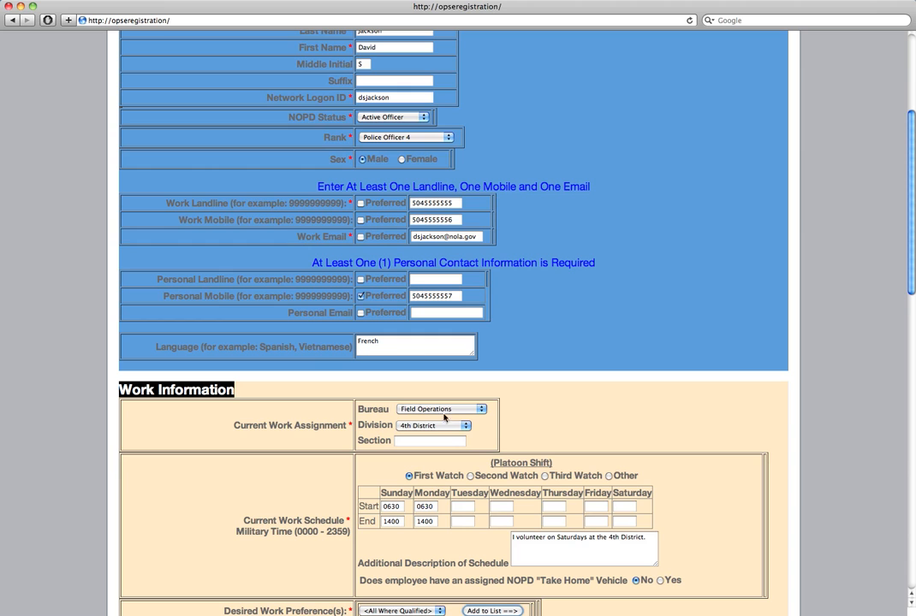
{"action": "scroll", "coordinate": [760, 215], "scroll_direction": "down", "scroll_amount": 5}
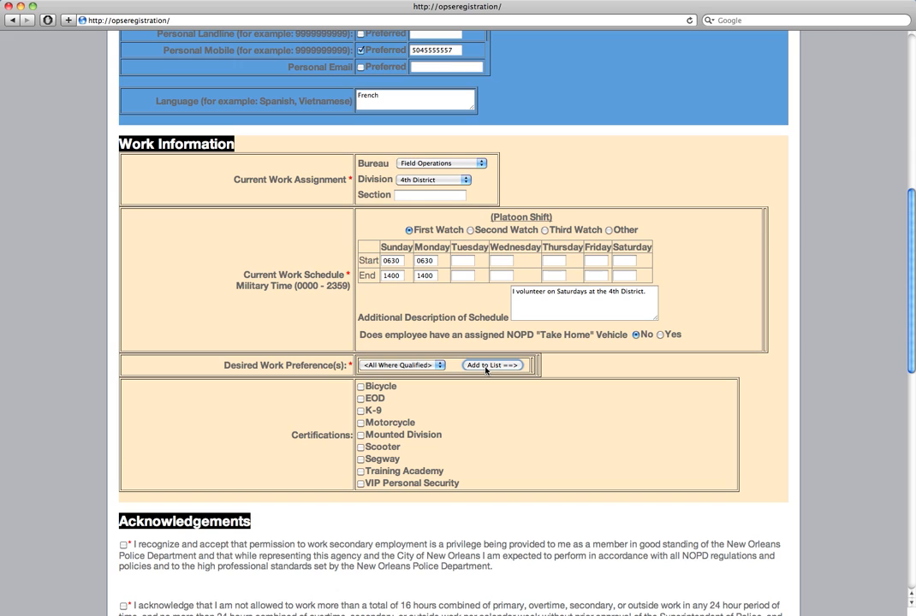
{"action": "left_click", "coordinate": [486, 367]}
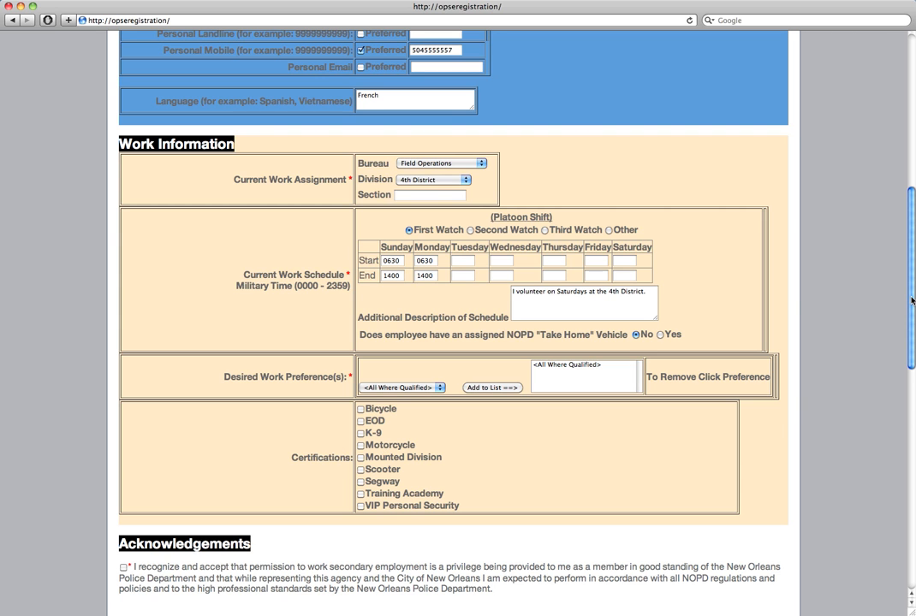
{"action": "left_click_drag", "start_coordinate": [912, 300], "coordinate": [910, 363]}
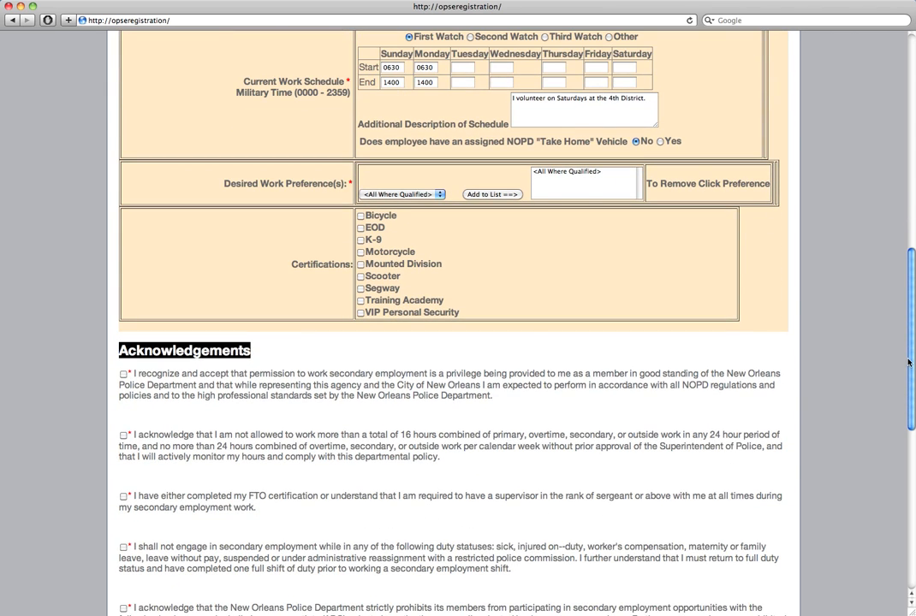
Check Bicycle certification and pick January 3, 2014 as its expiration date
{"action": "left_click", "coordinate": [360, 216]}
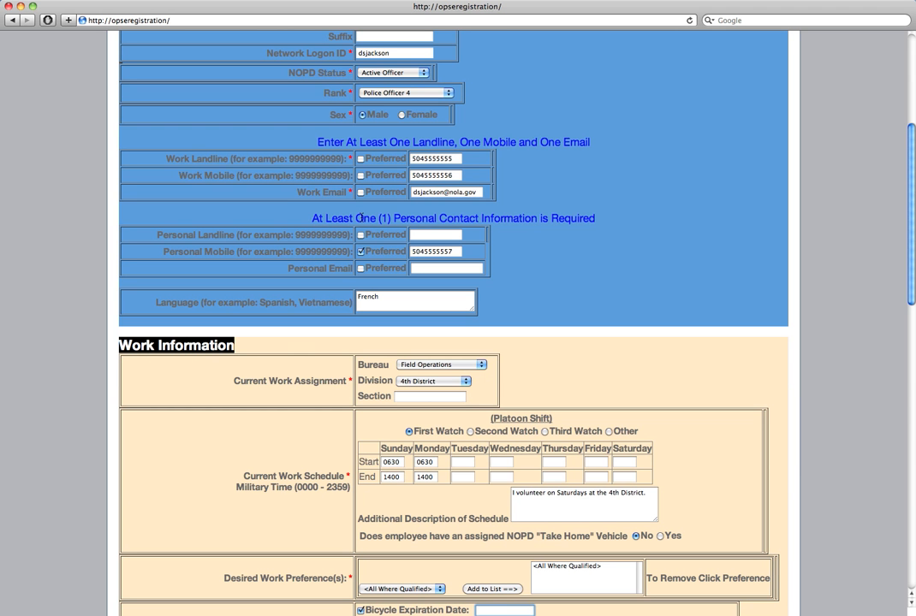
{"action": "scroll", "coordinate": [909, 227], "scroll_direction": "down", "scroll_amount": 3}
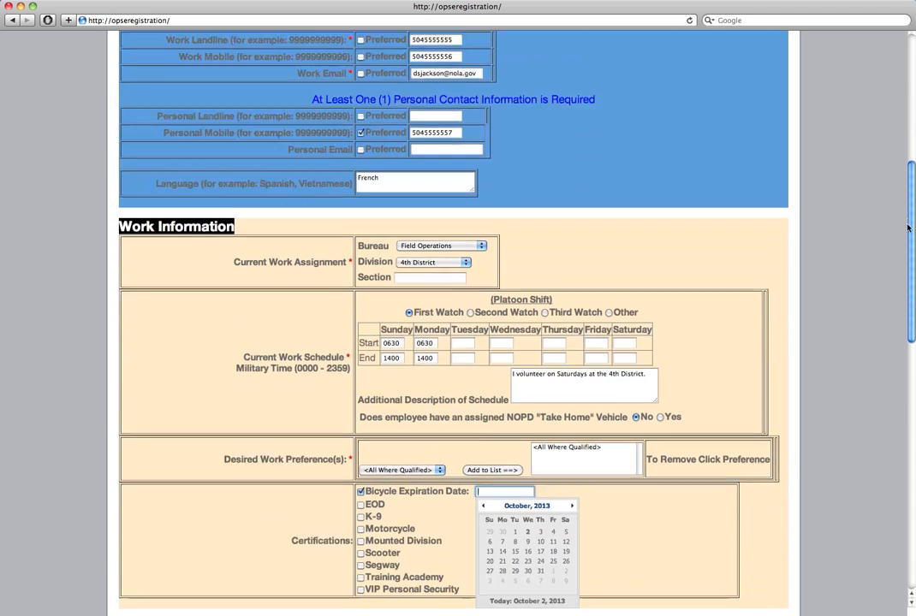
{"action": "left_click_drag", "start_coordinate": [909, 227], "coordinate": [909, 278]}
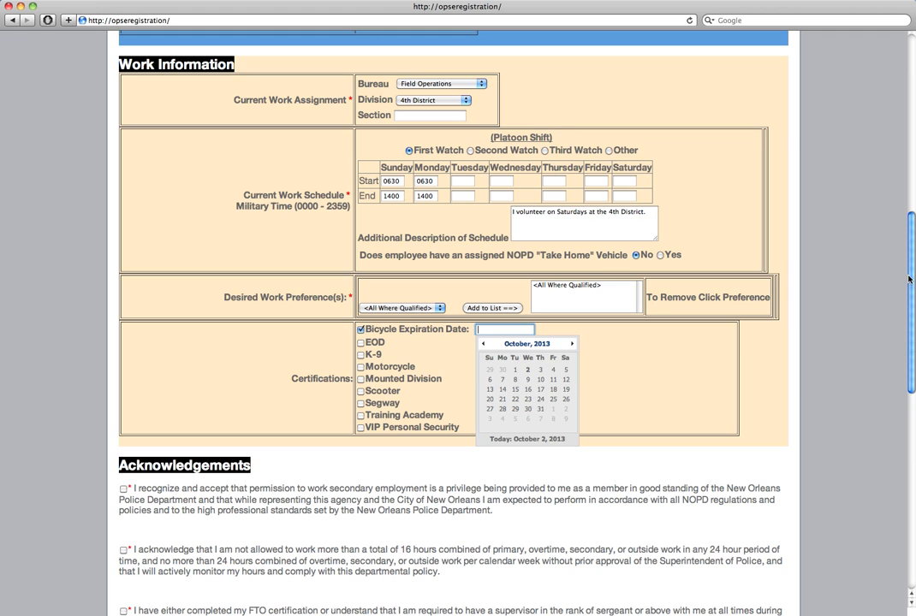
{"action": "left_click", "coordinate": [571, 344]}
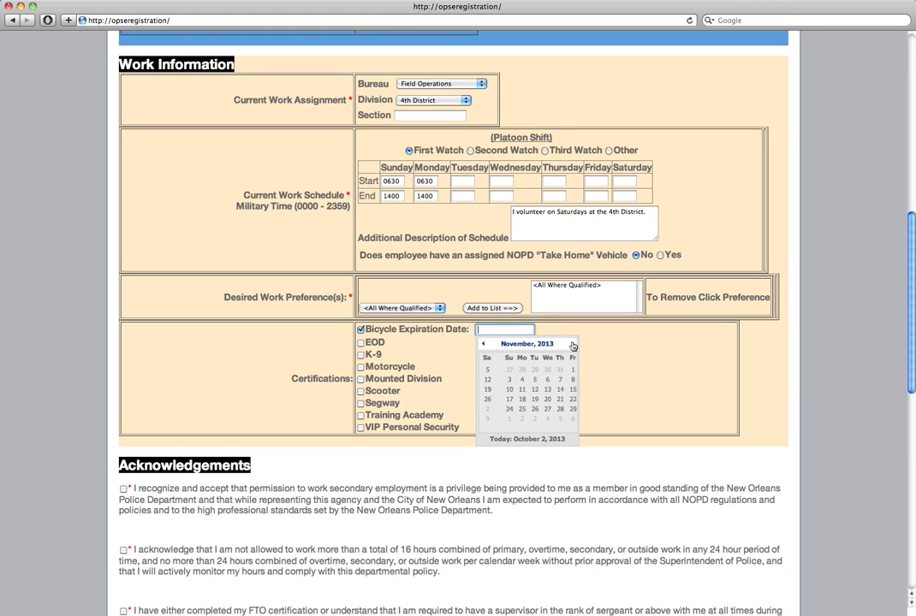
{"action": "left_click", "coordinate": [572, 344]}
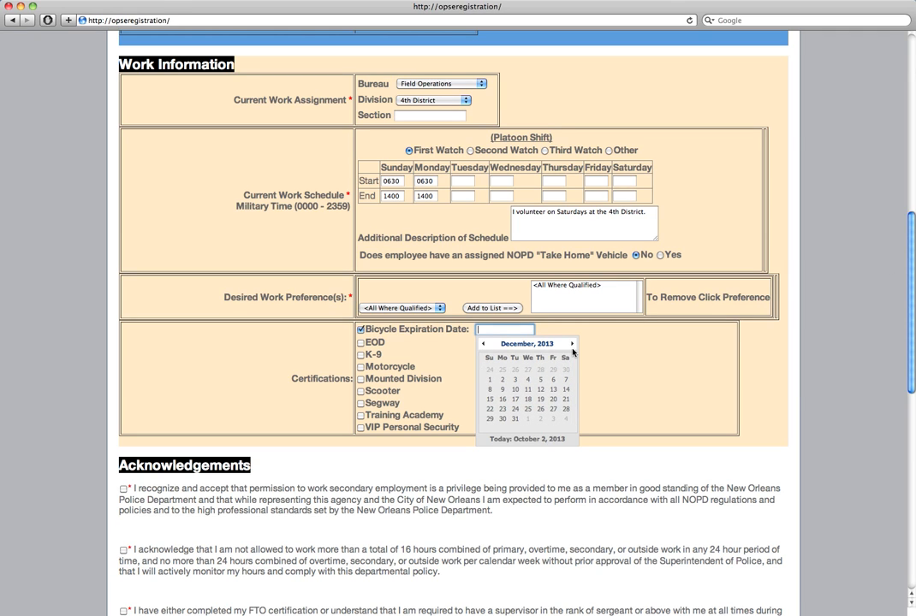
{"action": "left_click", "coordinate": [572, 344]}
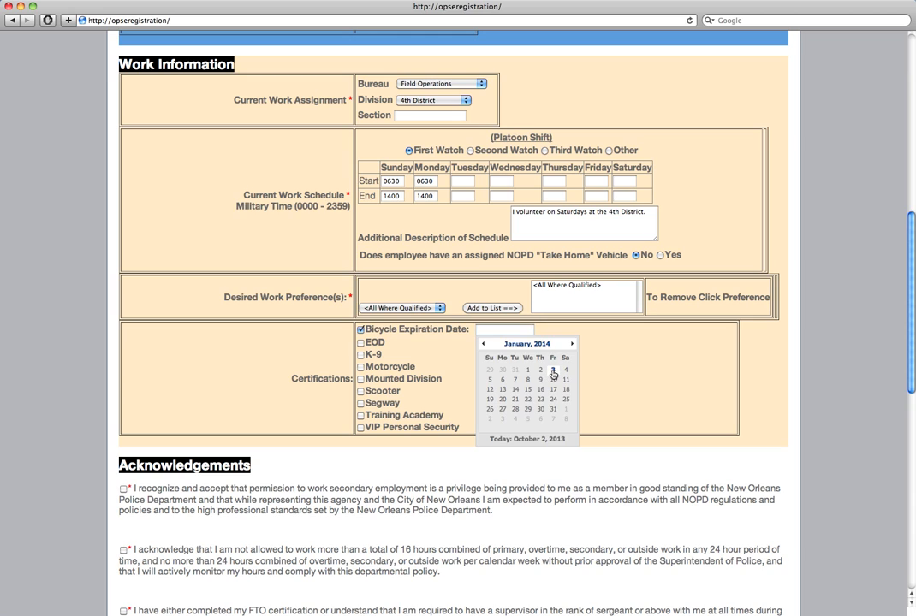
{"action": "left_click", "coordinate": [553, 373]}
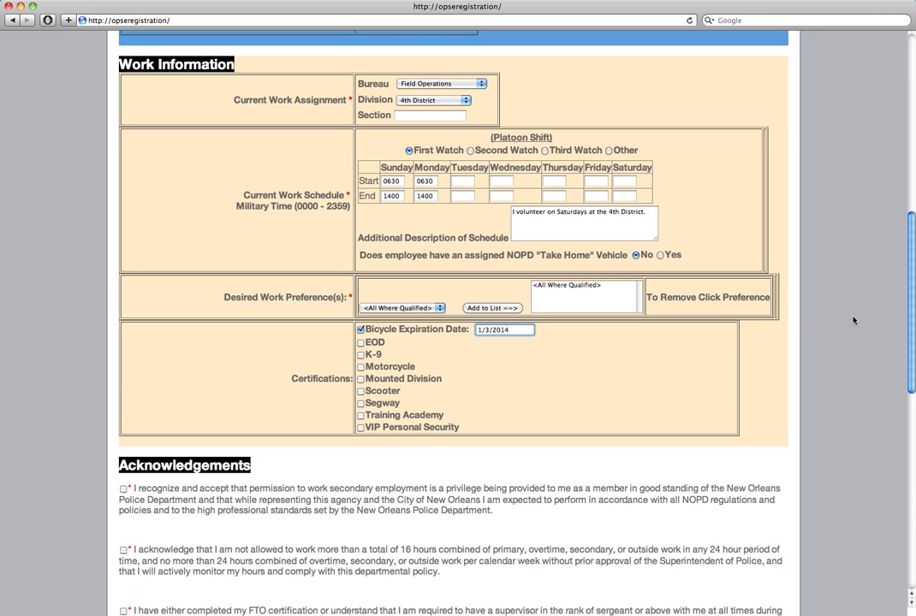
Check the first five acknowledgements, from the opening statement through prohibited businesses
{"action": "left_click_drag", "start_coordinate": [910, 296], "coordinate": [877, 370]}
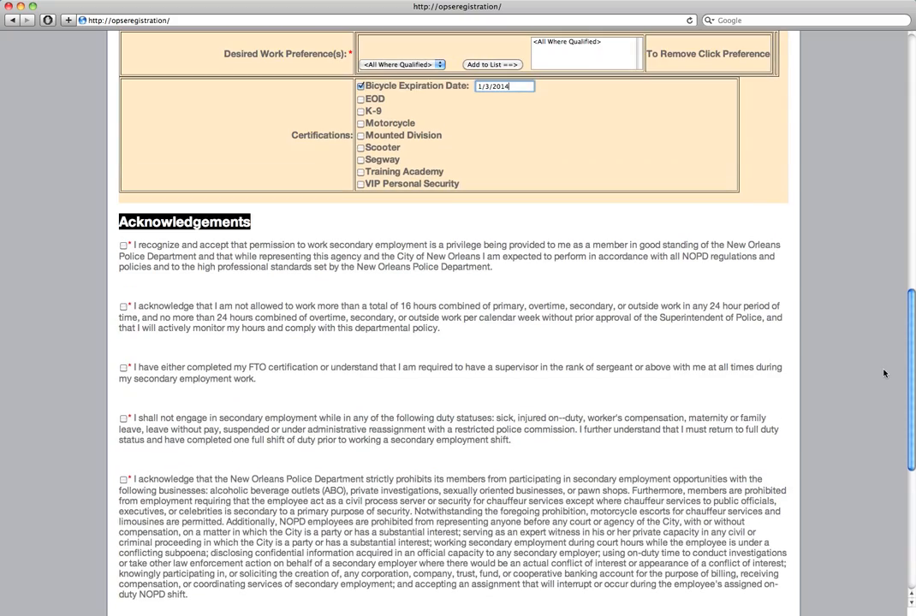
{"action": "left_click", "coordinate": [124, 245]}
{"action": "left_click", "coordinate": [124, 306]}
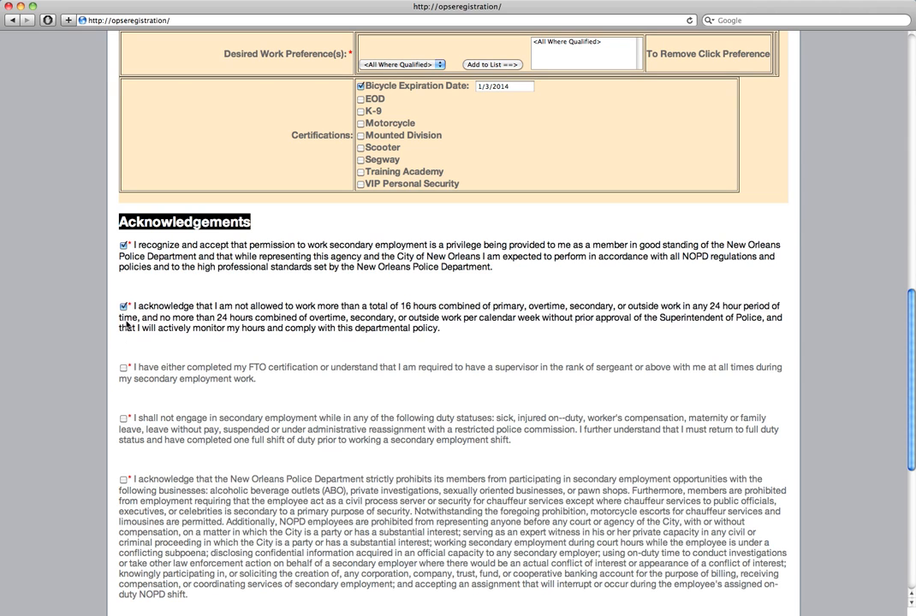
{"action": "left_click", "coordinate": [125, 368]}
{"action": "left_click", "coordinate": [123, 418]}
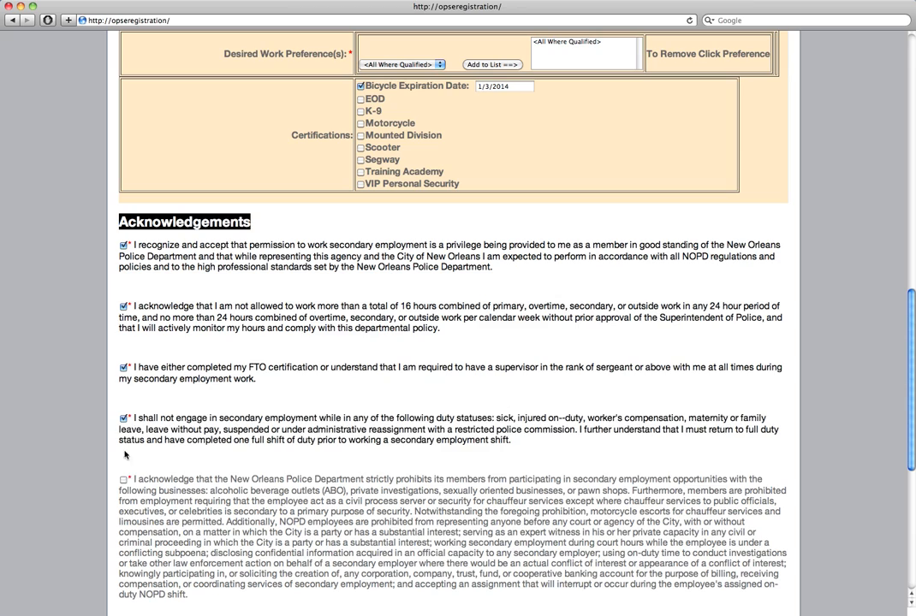
{"action": "left_click", "coordinate": [124, 480]}
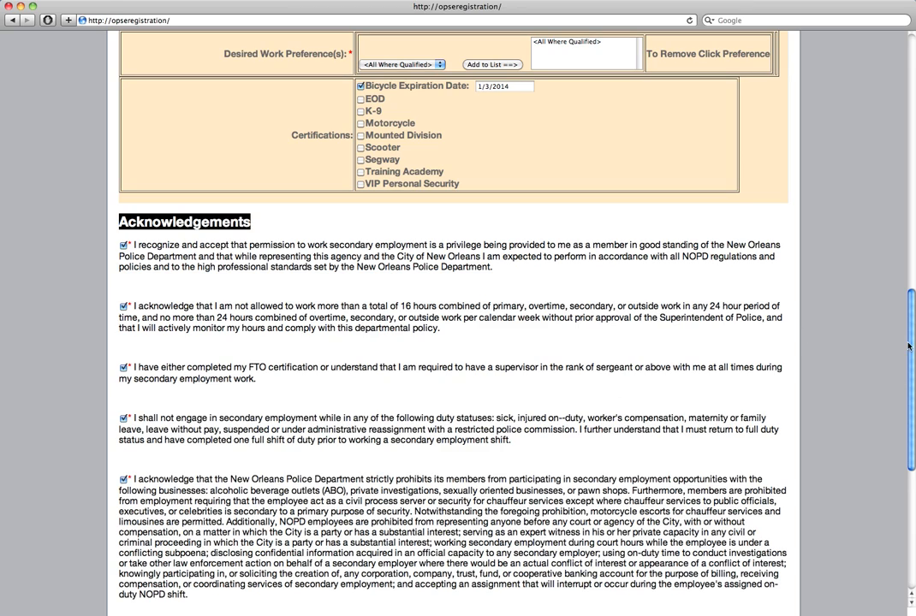
Check the brokering, compensation and gifts, policies-read and truthfulness acknowledgements
{"action": "left_click_drag", "start_coordinate": [911, 346], "coordinate": [910, 411]}
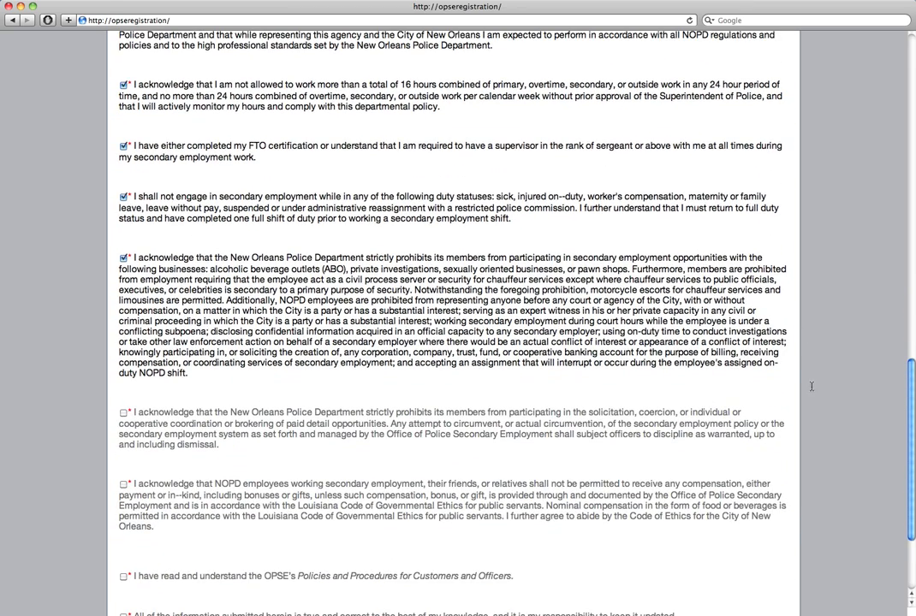
{"action": "left_click", "coordinate": [123, 413]}
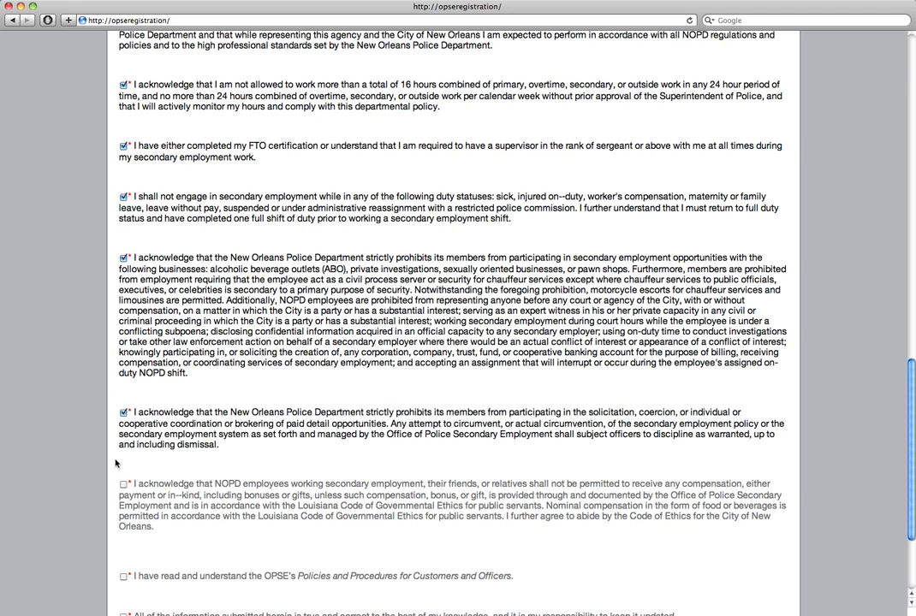
{"action": "left_click", "coordinate": [123, 484]}
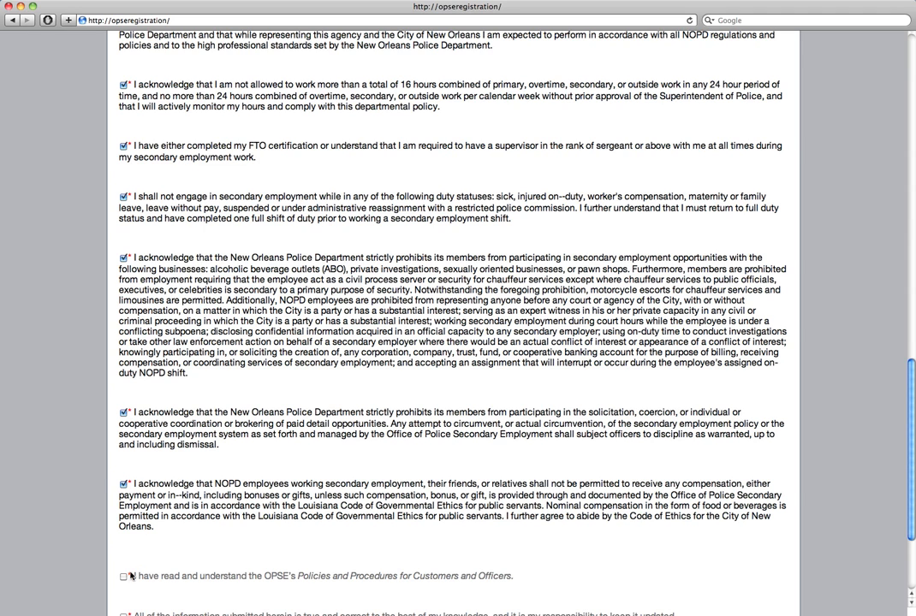
{"action": "left_click", "coordinate": [124, 576]}
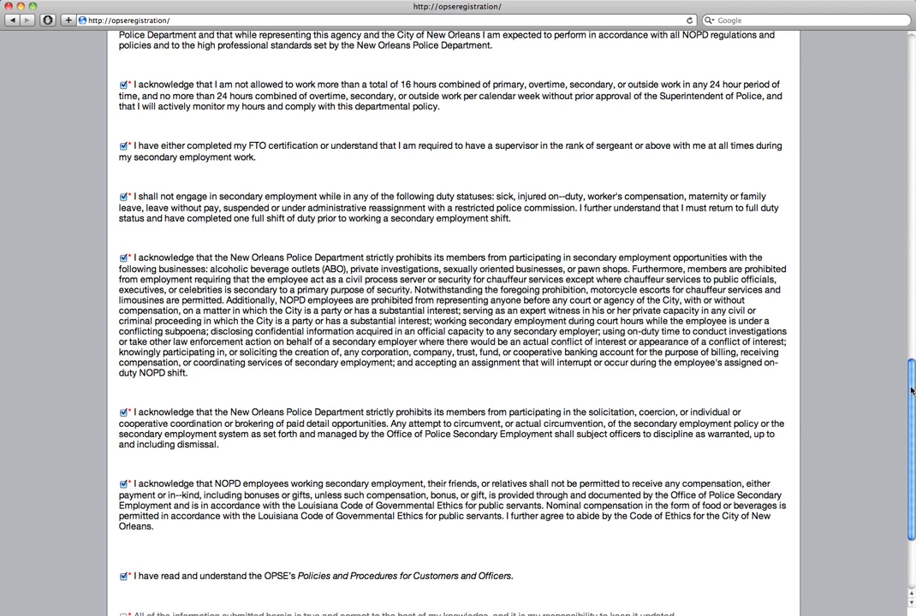
{"action": "scroll", "coordinate": [853, 376], "scroll_direction": "down", "scroll_amount": 4}
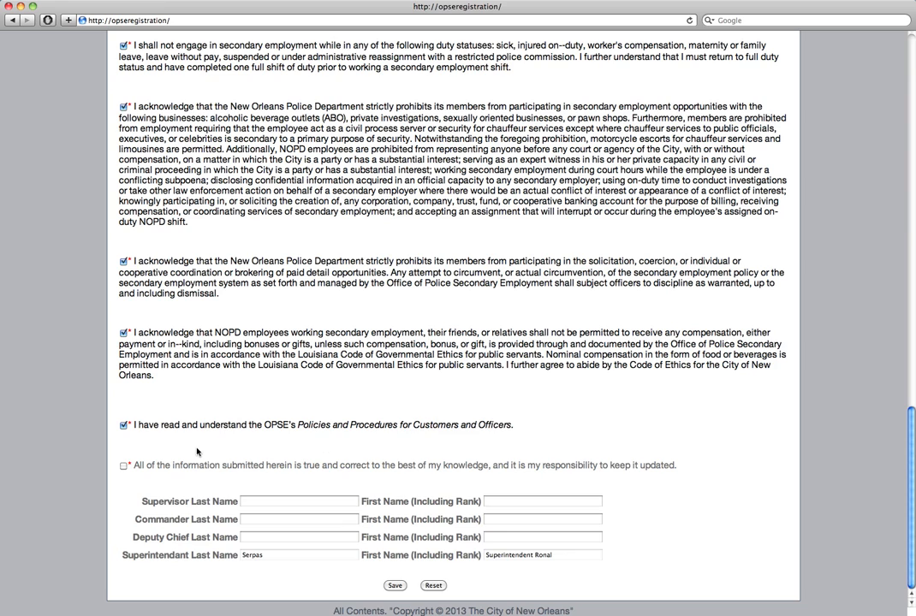
{"action": "left_click", "coordinate": [125, 466]}
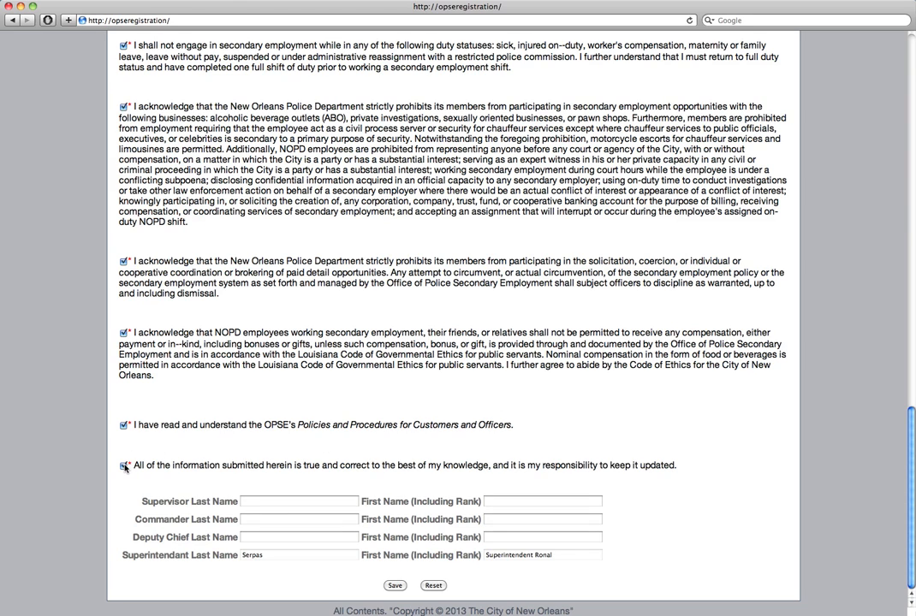
Enter the supervisor's last and first names
{"action": "left_click", "coordinate": [264, 503]}
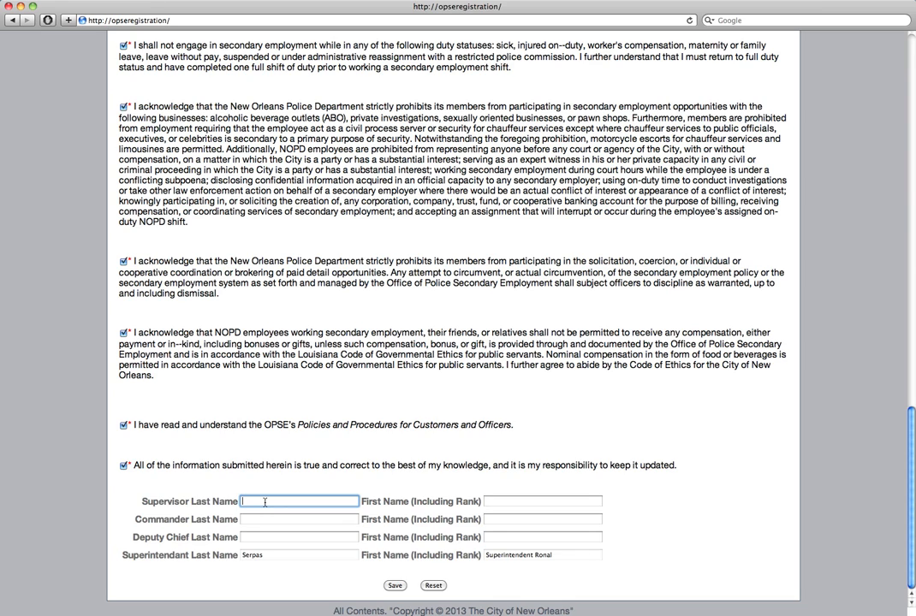
{"action": "type", "text": "Smith"}
{"action": "left_click", "coordinate": [508, 507]}
{"action": "type", "text": "Jon"}
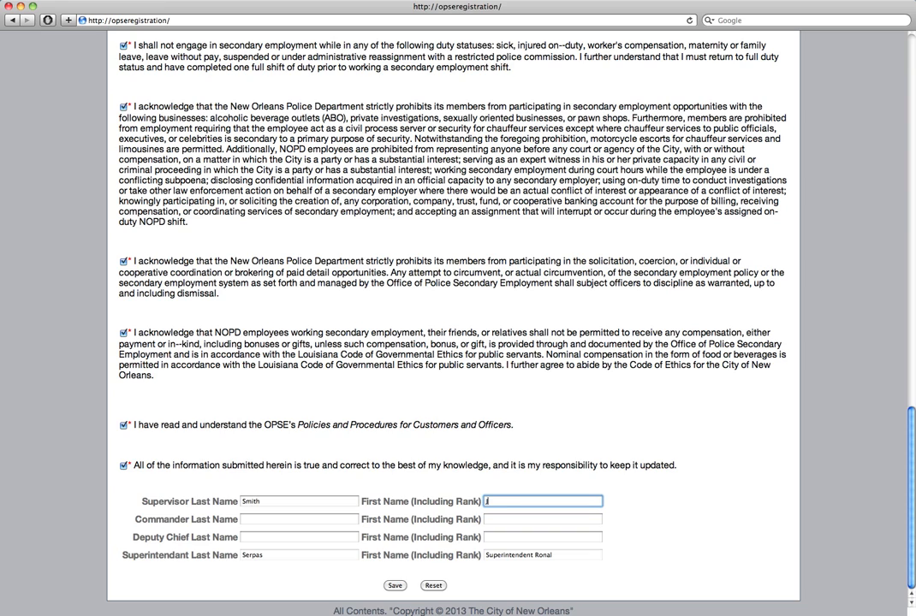
Enter the commander's last and first names, correcting a typo in the first name
{"action": "left_click", "coordinate": [339, 519]}
{"action": "type", "text": "Smith"}
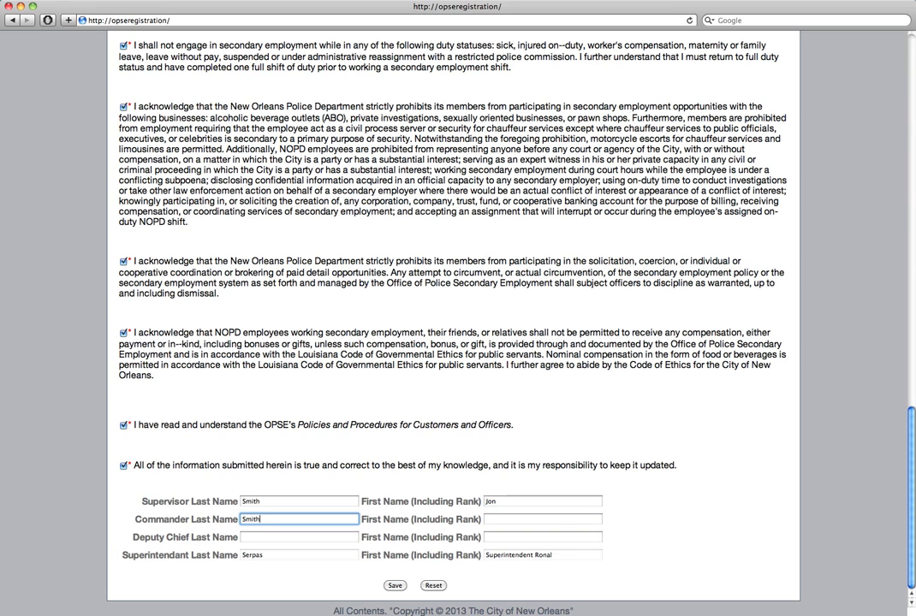
{"action": "key", "text": "Tab"}
{"action": "type", "text": "Johnat"}
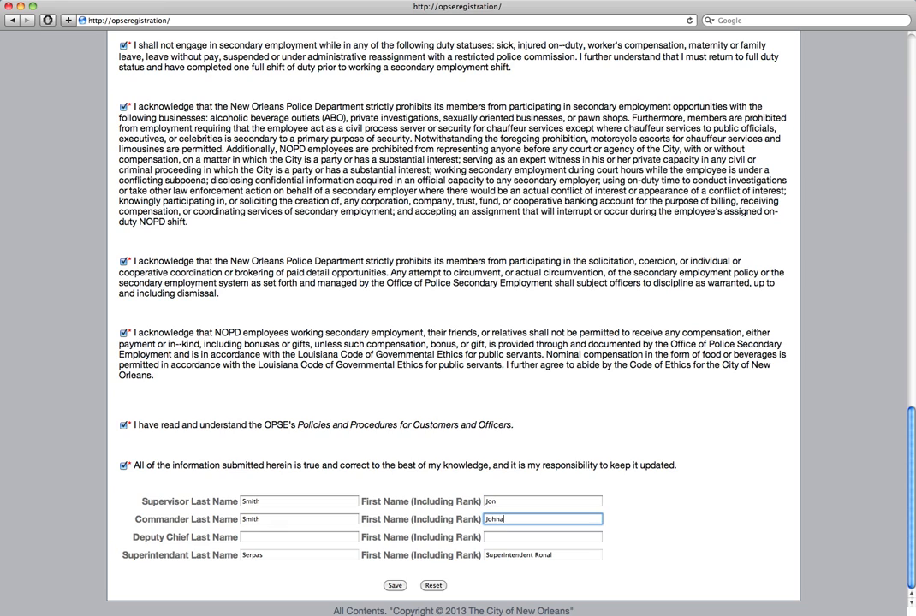
{"action": "key", "text": "BackSpace"}
{"action": "key", "text": "BackSpace"}
{"action": "key", "text": "BackSpace"}
{"action": "key", "text": "BackSpace"}
{"action": "type", "text": "nah"}
{"action": "key", "text": "BackSpace"}
{"action": "type", "text": "than"}
Enter the deputy chief's last and first names
{"action": "left_click", "coordinate": [256, 535]}
{"action": "type", "text": "Smith"}
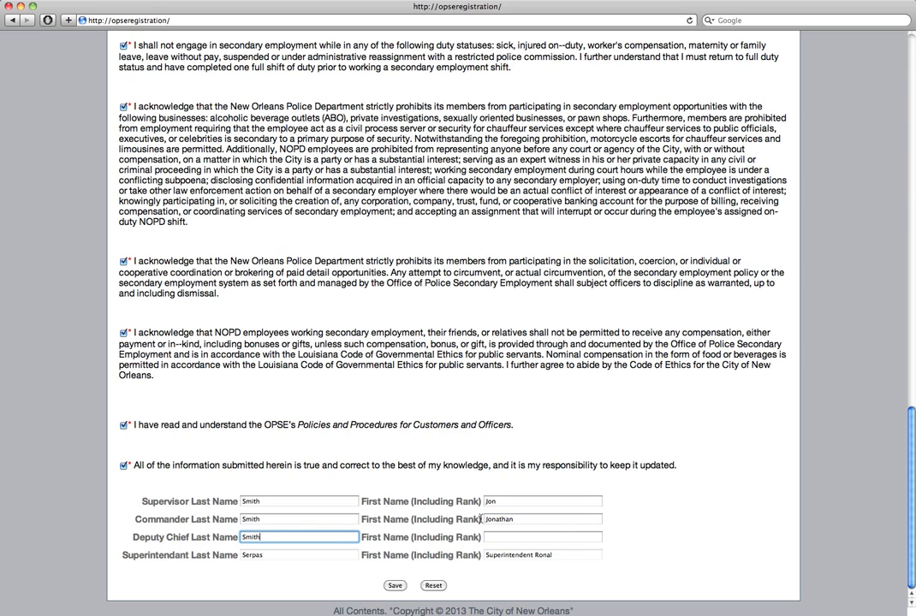
{"action": "left_click", "coordinate": [503, 537]}
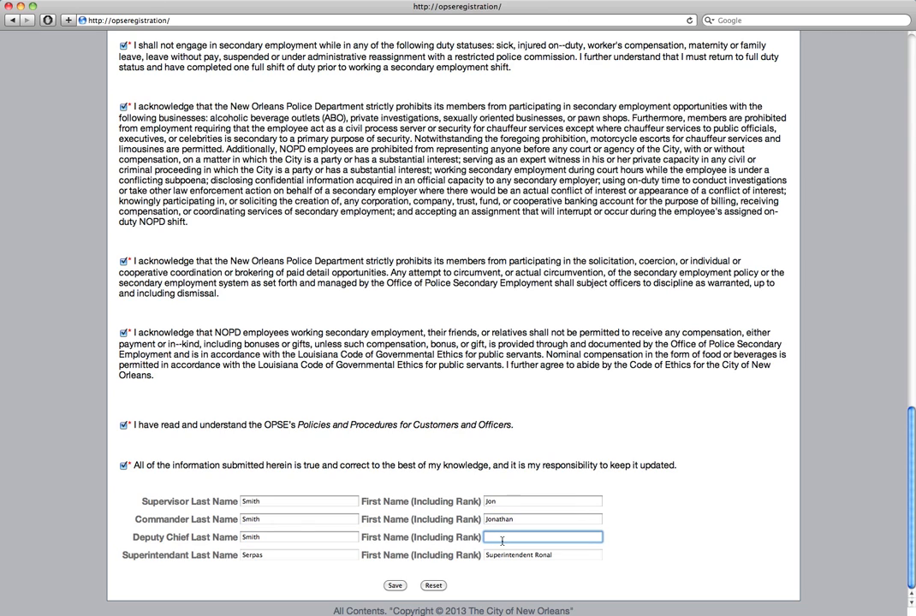
{"action": "type", "text": "John"}
{"action": "left_click_drag", "start_coordinate": [912, 505], "coordinate": [881, 431]}
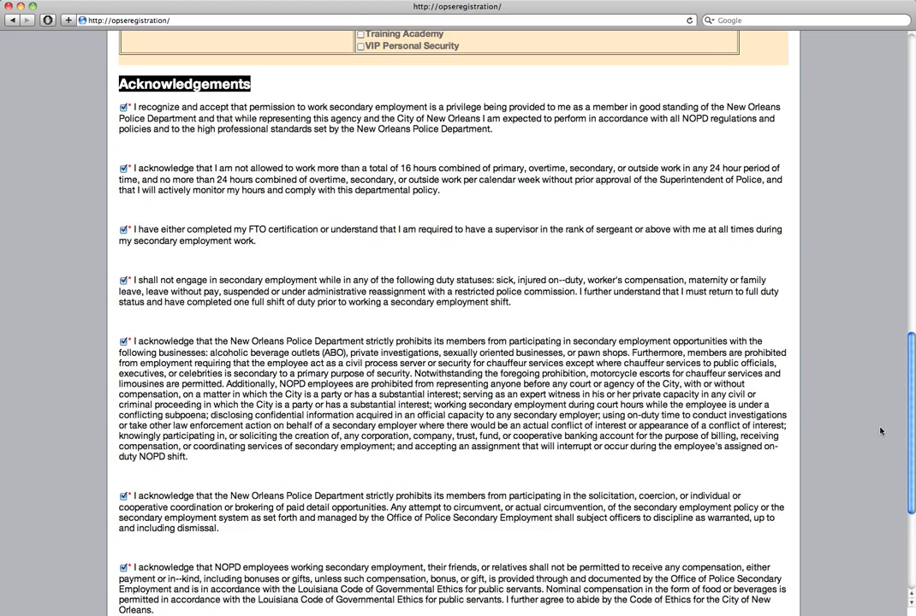
{"action": "scroll", "coordinate": [880, 431], "scroll_direction": "up", "scroll_amount": 5}
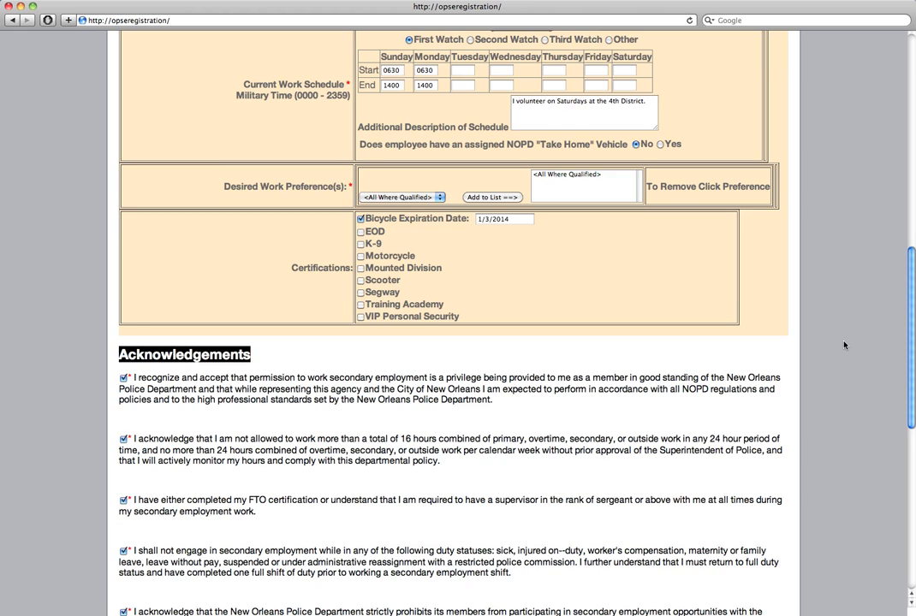
{"action": "scroll", "coordinate": [834, 325], "scroll_direction": "up", "scroll_amount": 10}
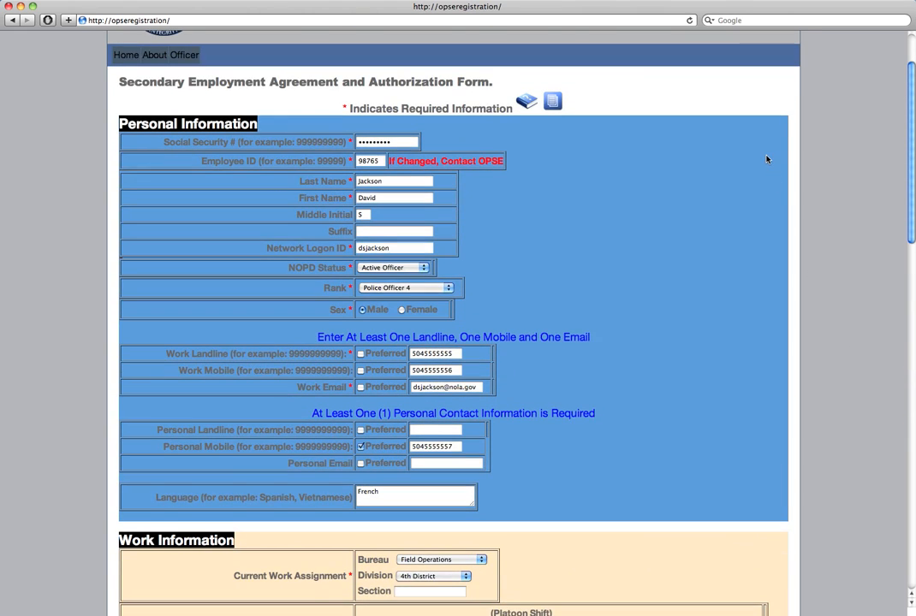
{"action": "left_click_drag", "start_coordinate": [767, 159], "coordinate": [764, 155]}
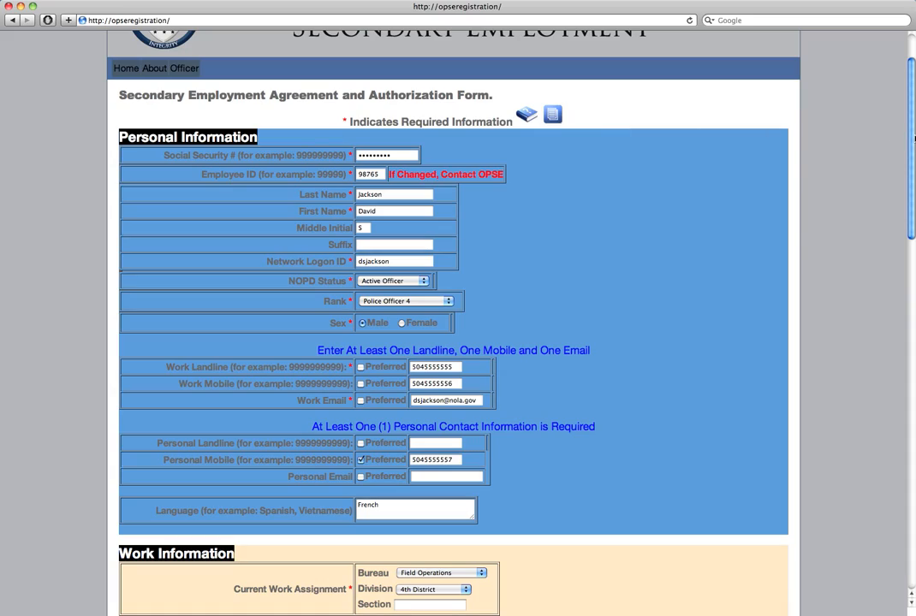
{"action": "left_click_drag", "start_coordinate": [913, 141], "coordinate": [913, 491]}
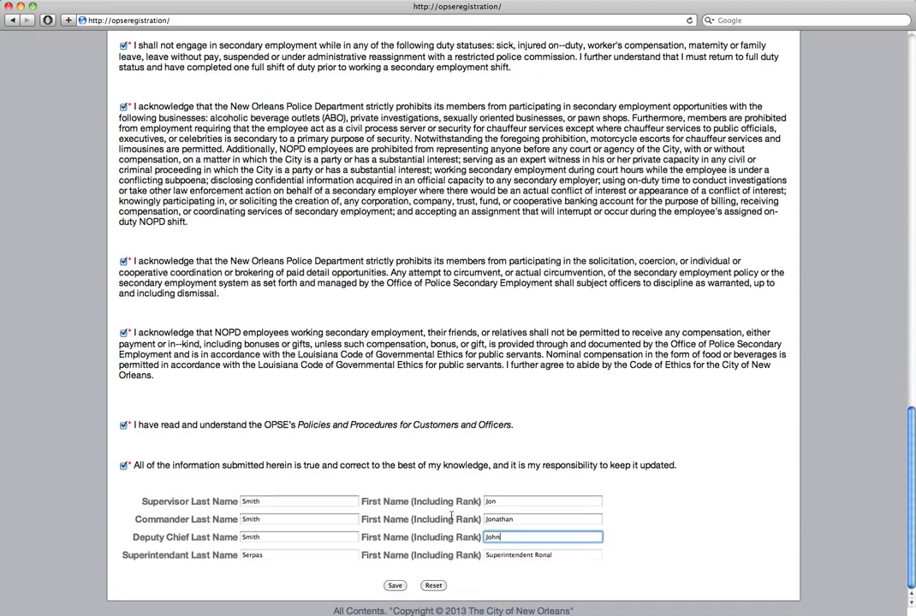
Save the filled-in Secondary Employment Agreement form
{"action": "left_click", "coordinate": [395, 587]}
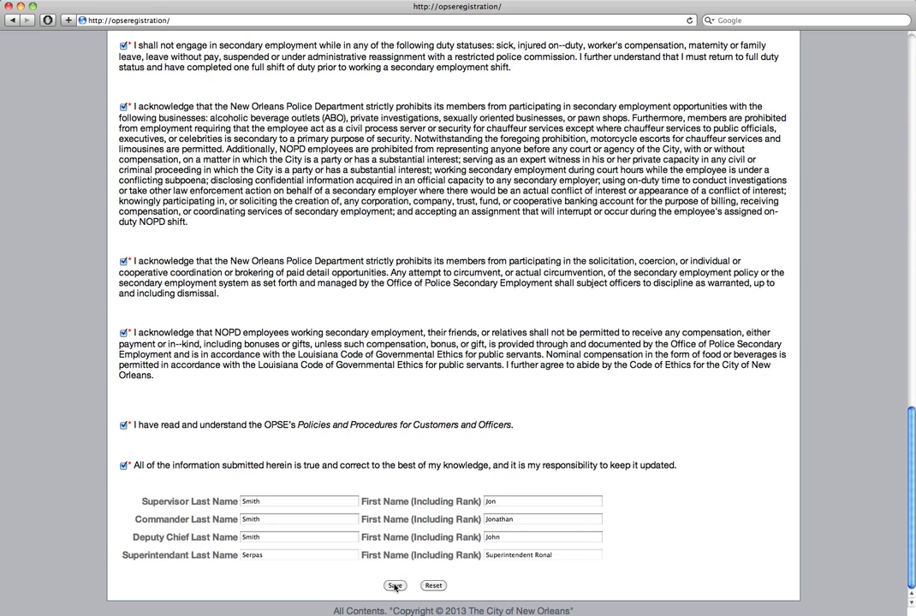